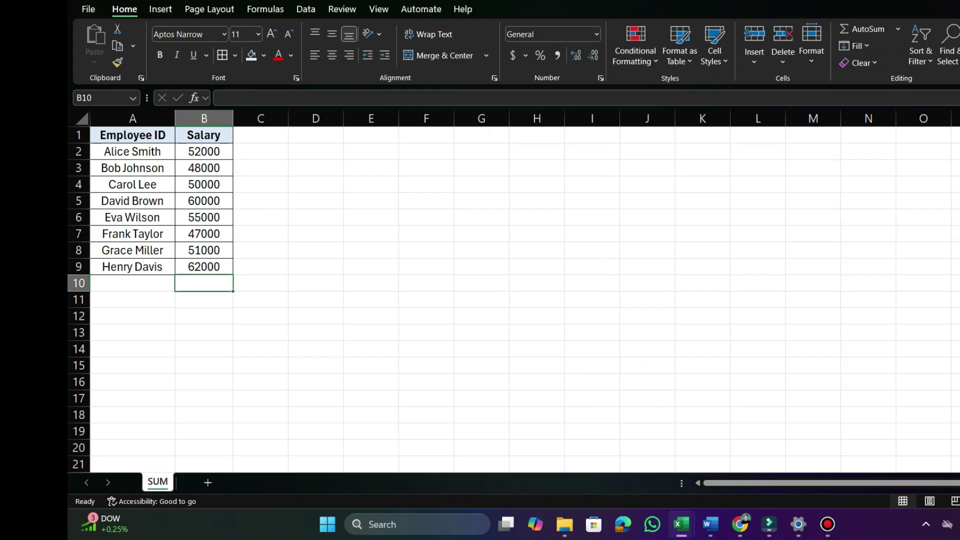
Step: Total the salaries in cell B10 with the formula =B2+B3+B4+B5+B6+B7+B8+B9 and review the entered formula
left_click_drag(203, 151, 203, 266)
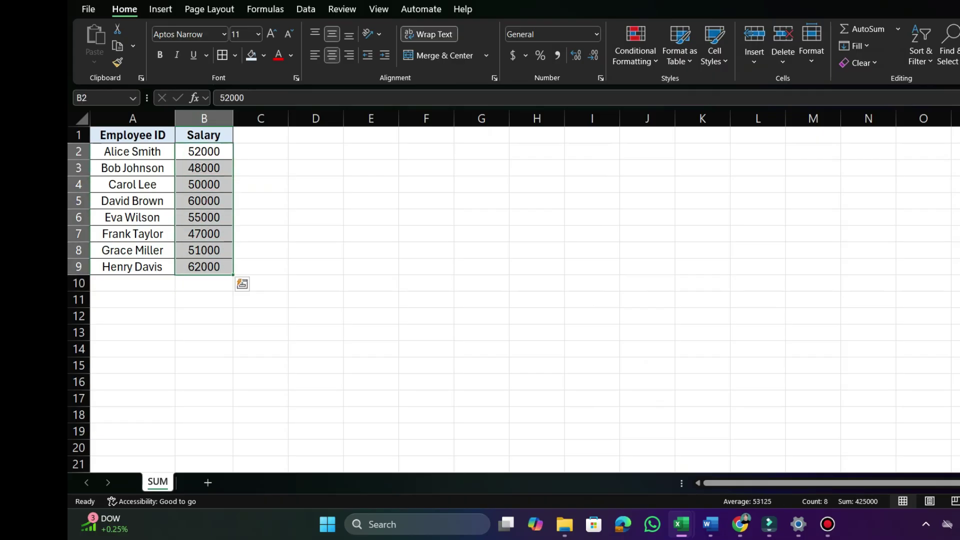
left_click(203, 283)
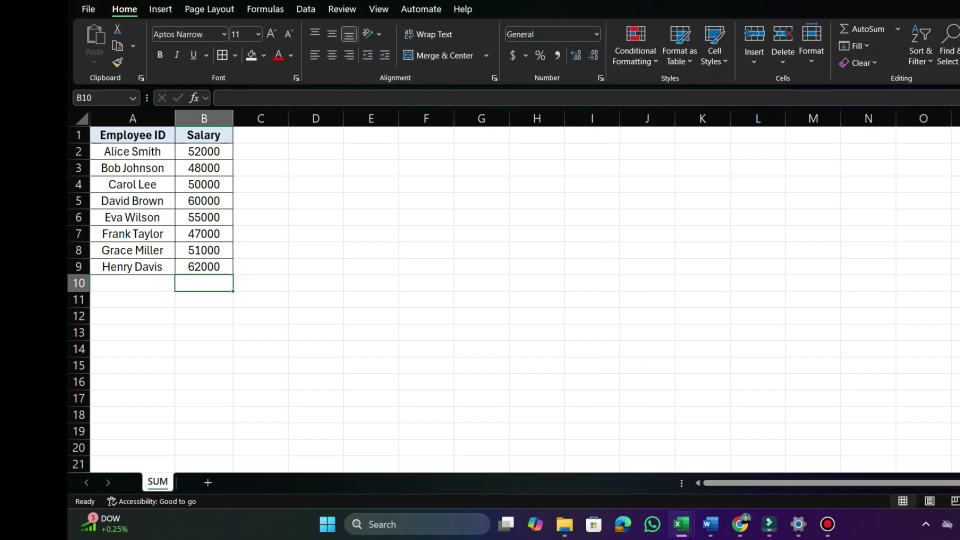
type("=")
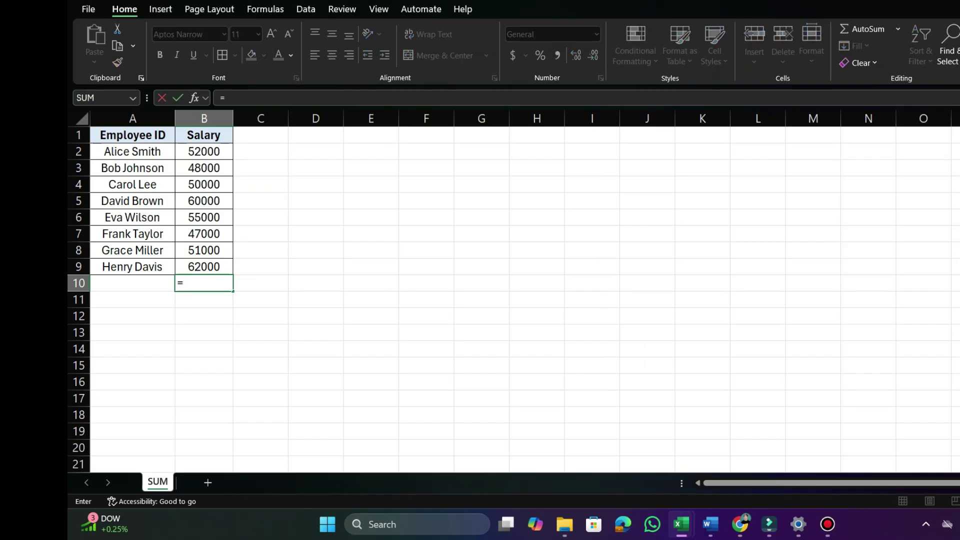
left_click(203, 151)
type("+")
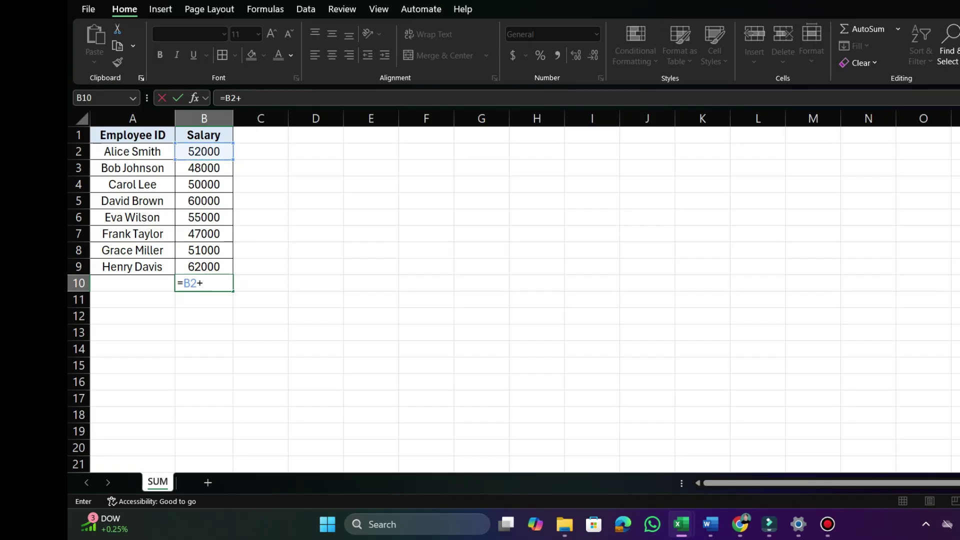
type("B3+B4+B5+B6+B7+B8+B9")
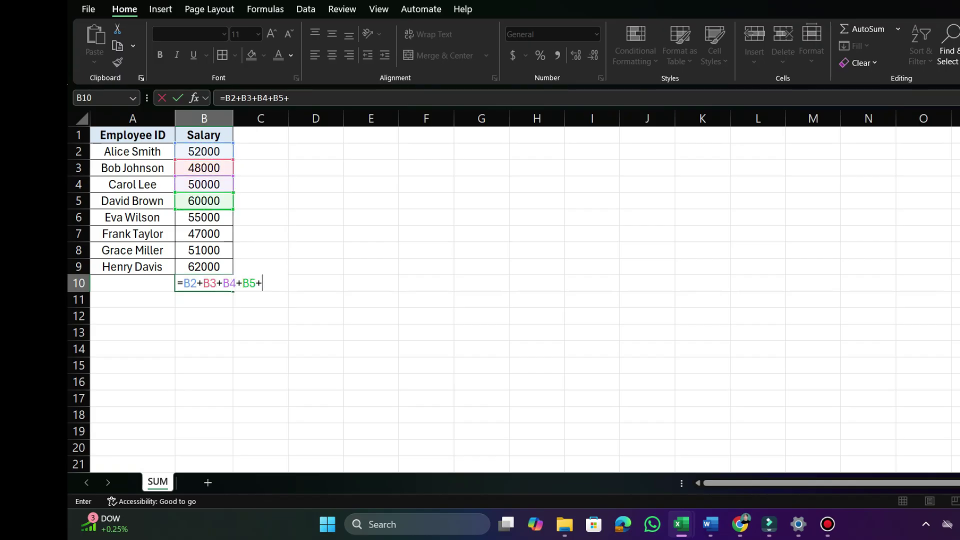
key("Return")
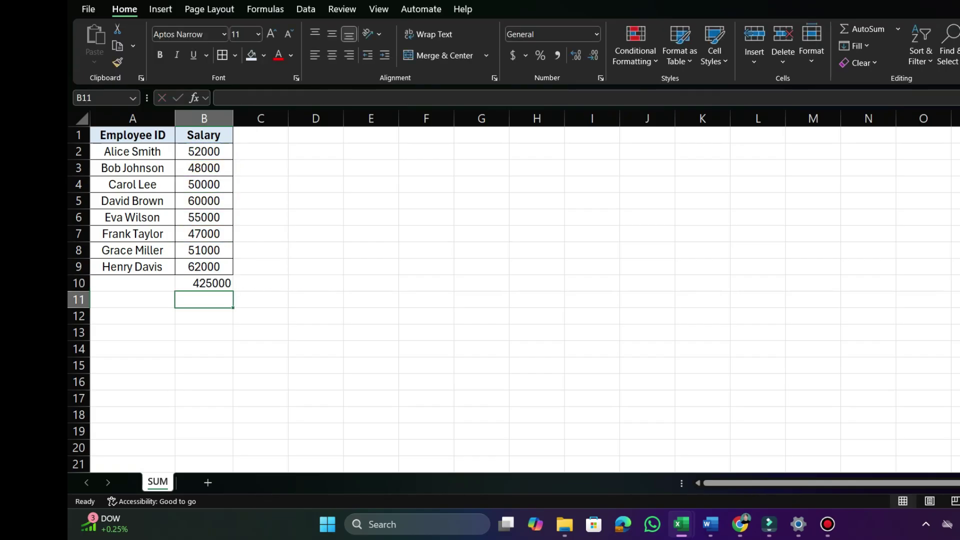
left_click(203, 283)
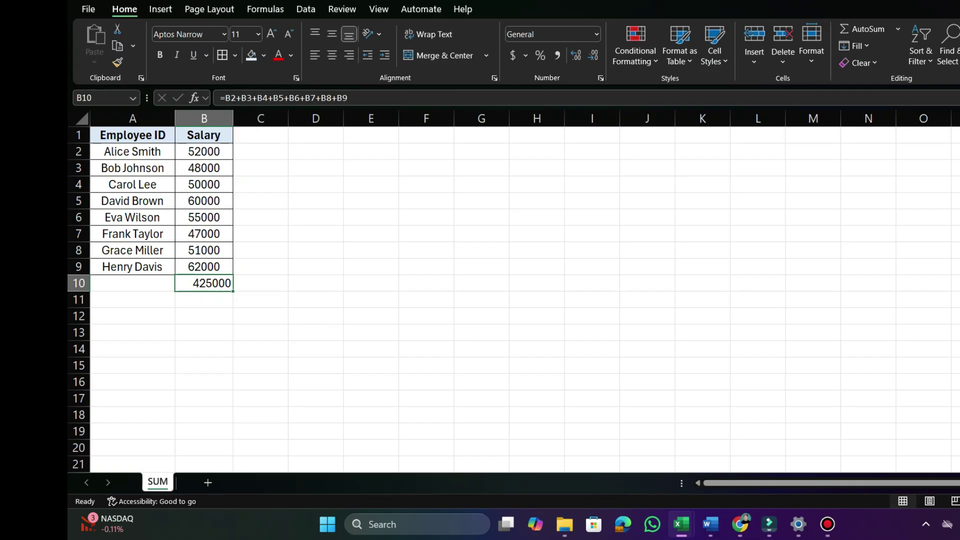
left_click(204, 299)
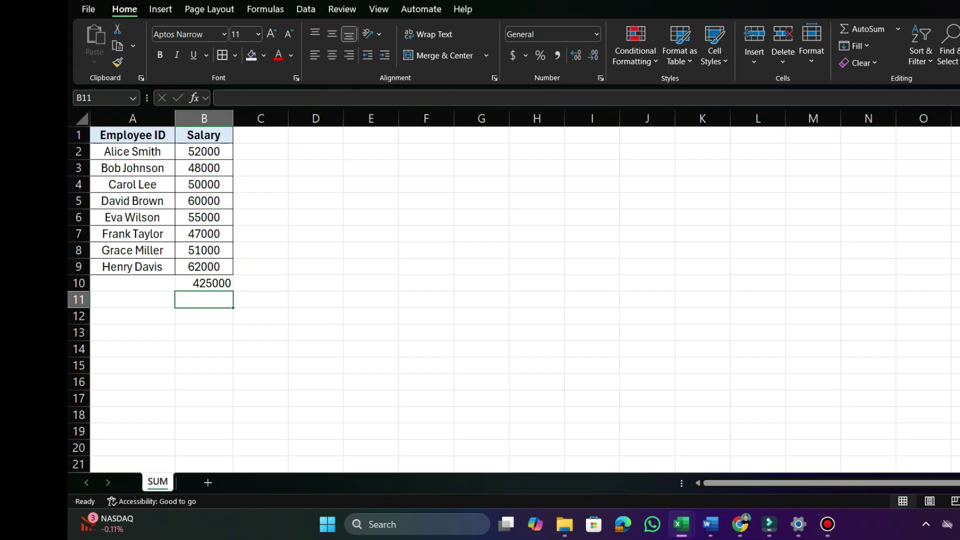
left_click(204, 283)
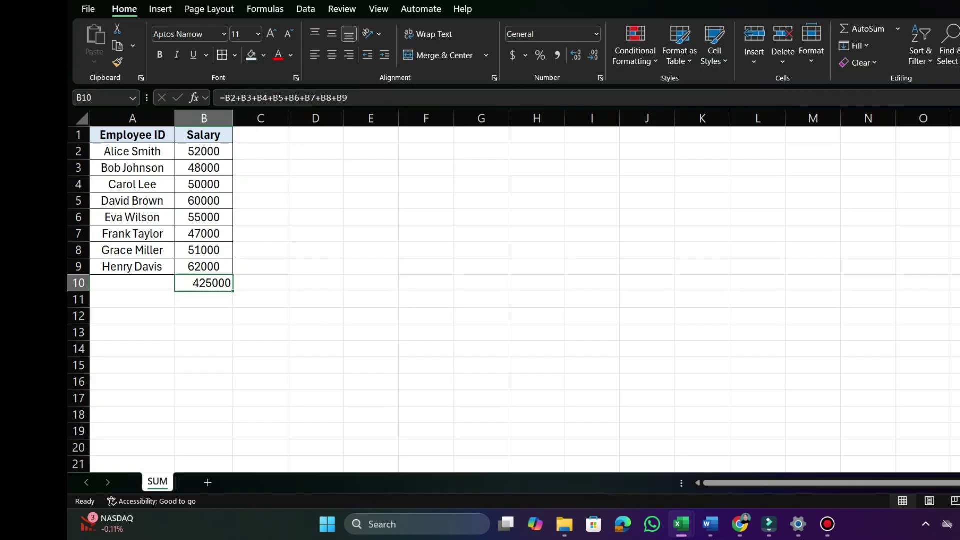
Step: Enter the formula =SUM(B2:B9) in cell B11 to total the same salaries with the SUM function
left_click(204, 299)
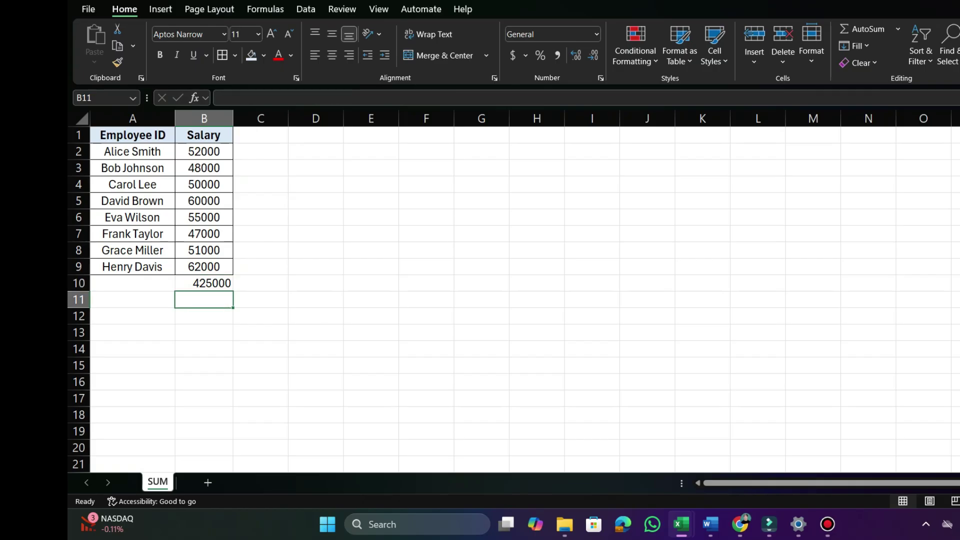
type("=")
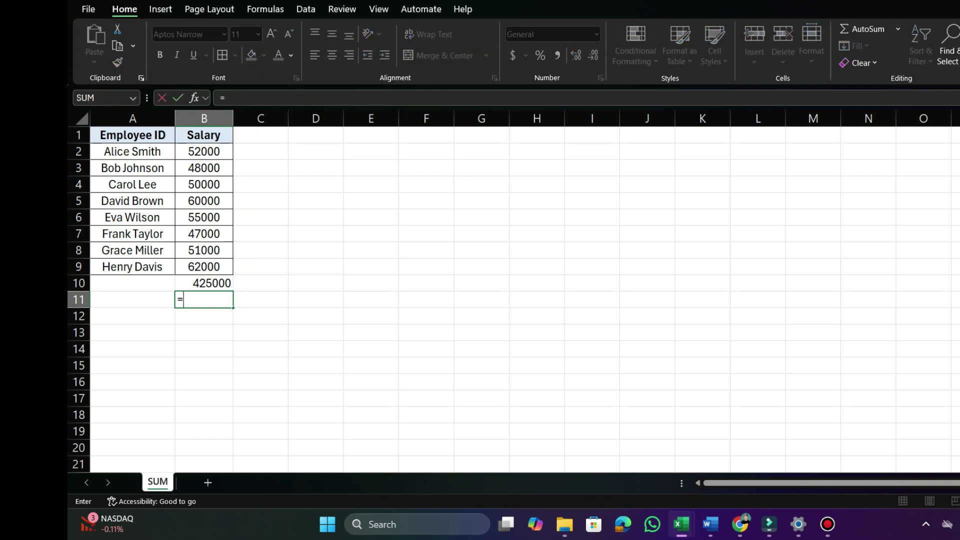
key("F2")
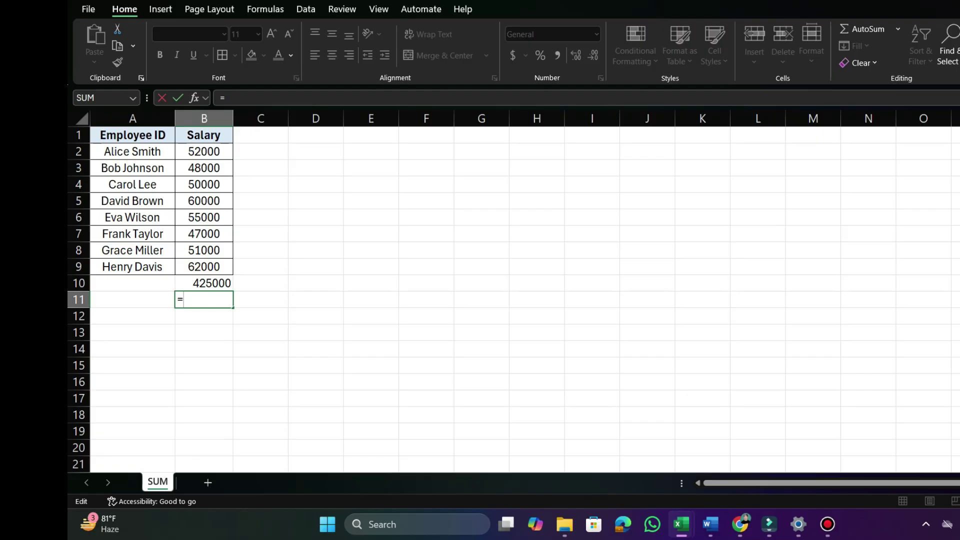
type("sum")
key("Tab")
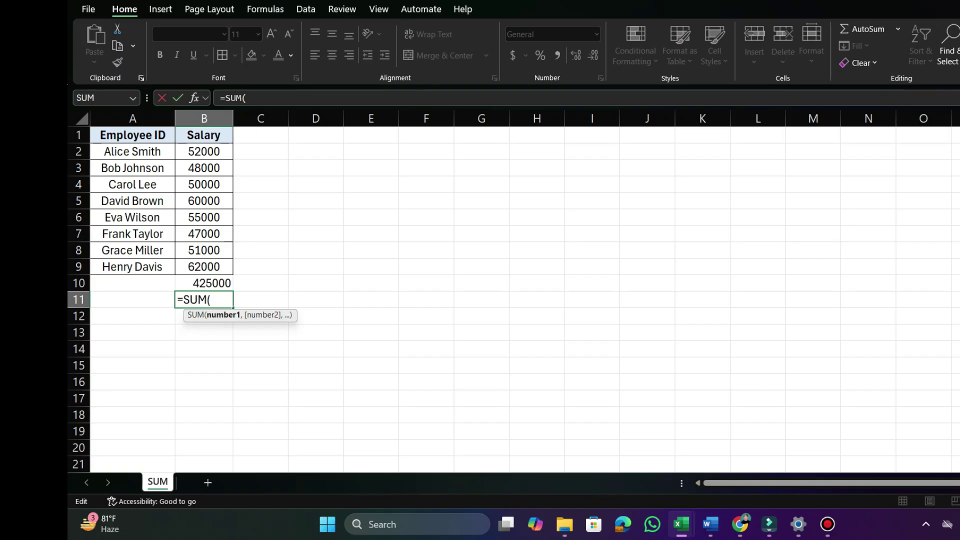
left_click(203, 167)
left_click(204, 152)
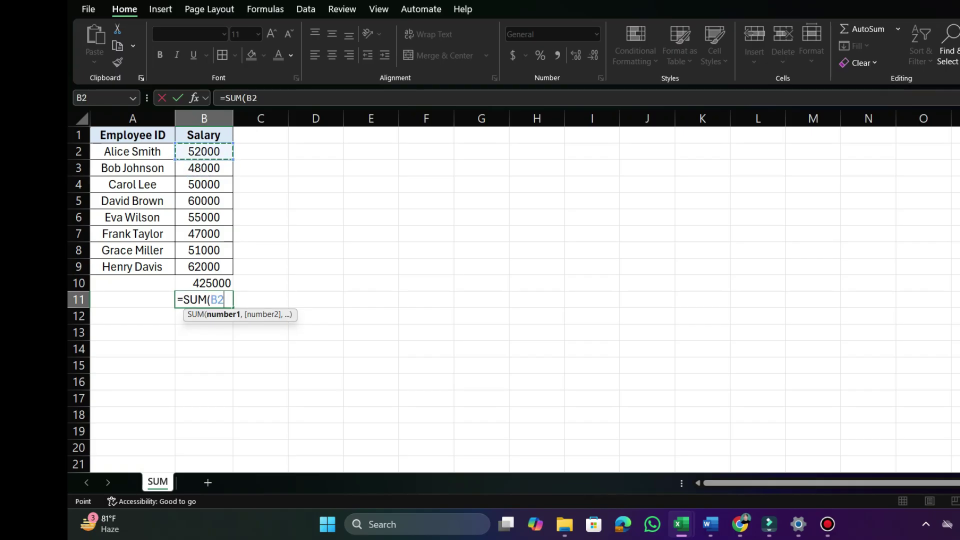
left_click_drag(204, 151, 204, 268)
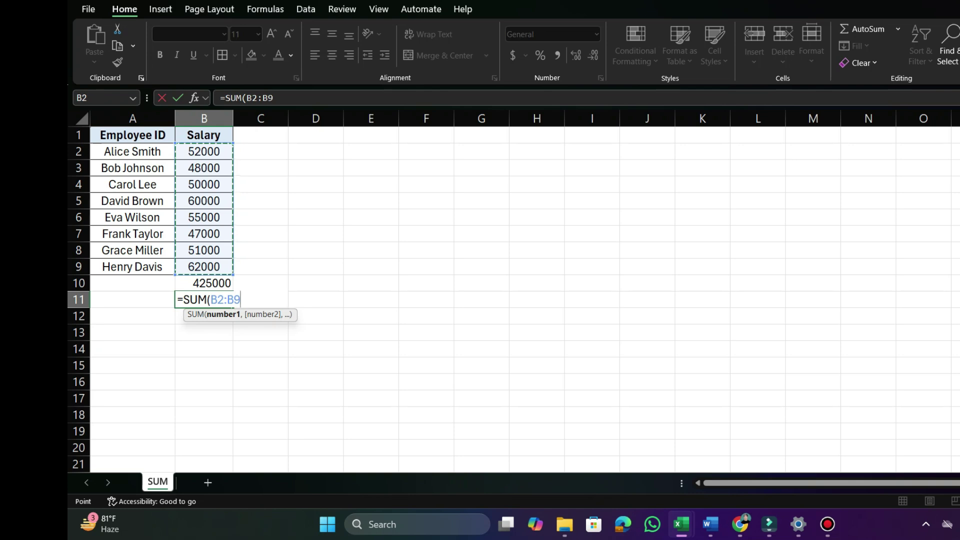
type(")")
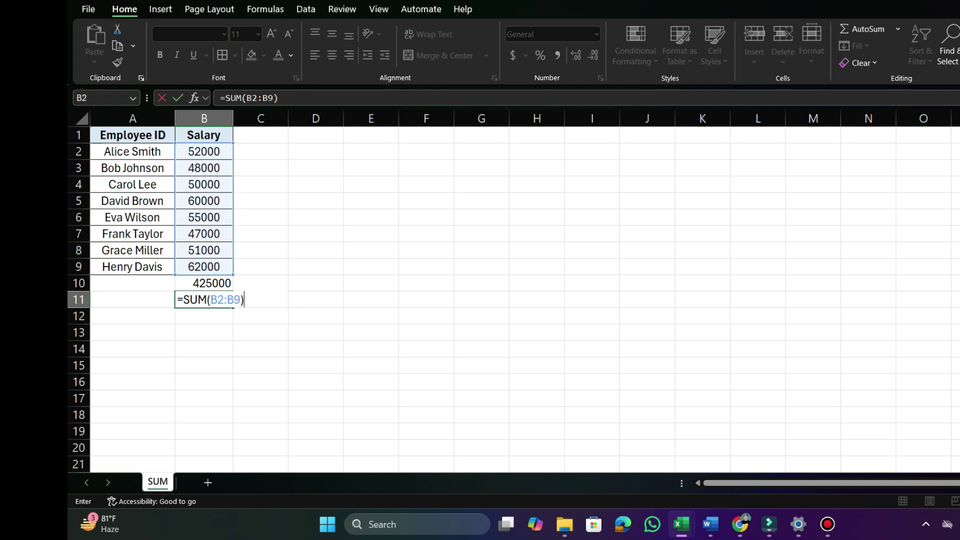
key("Return")
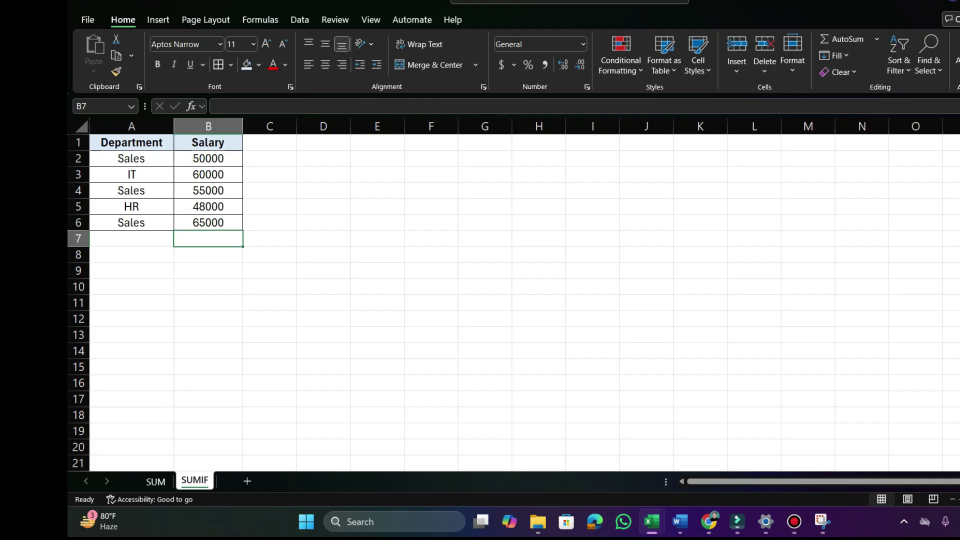
Step: Examine the department entries and the salary values B2:B6 on the SUMIF sheet
left_click(208, 206)
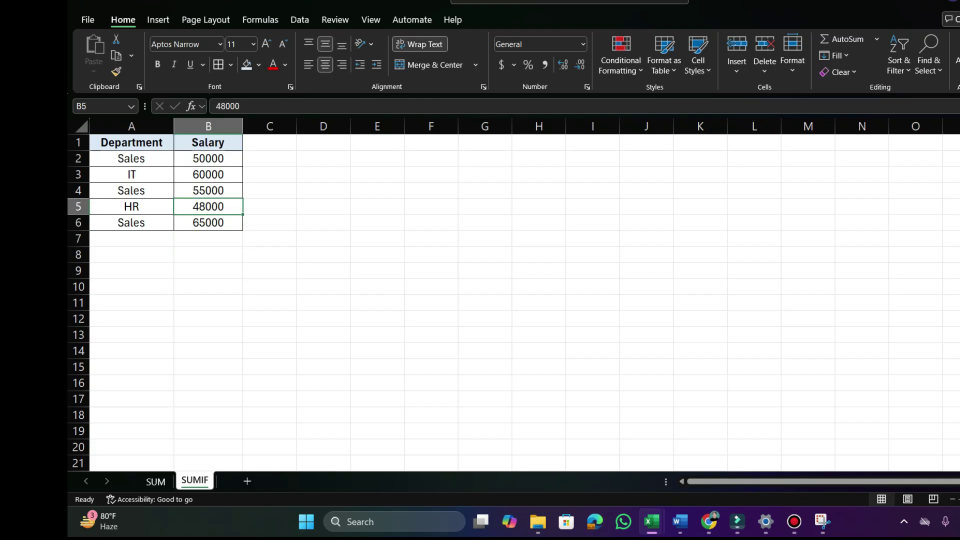
left_click(208, 239)
left_click(131, 159)
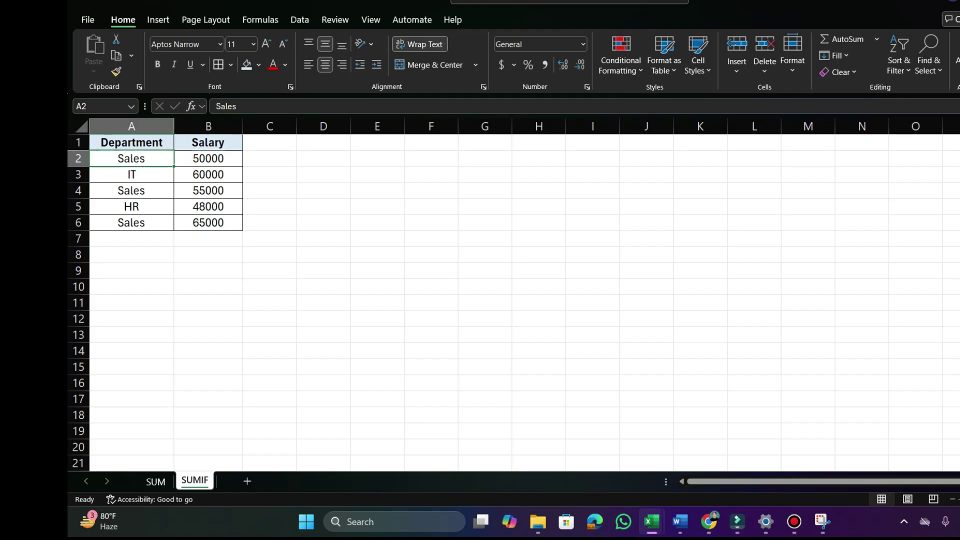
left_click(131, 175)
left_click(131, 207)
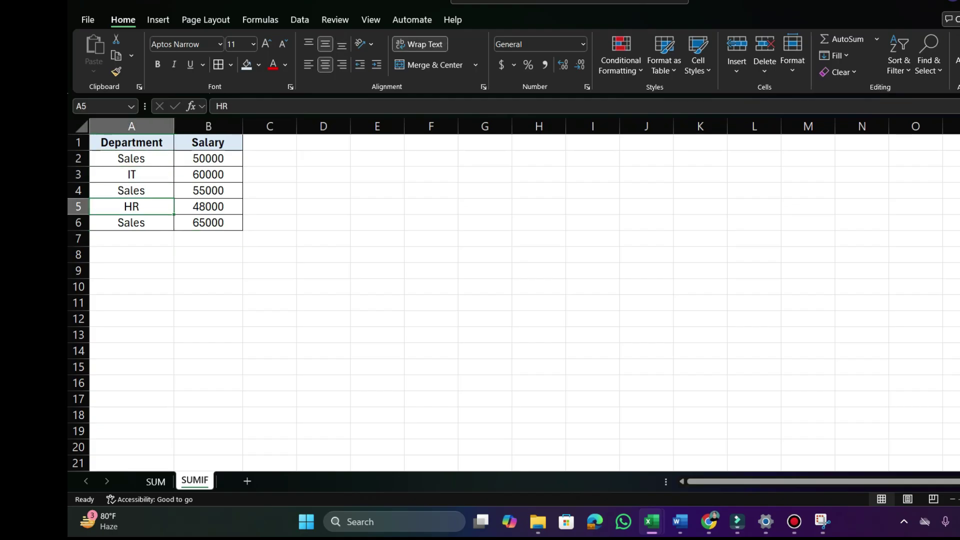
left_click(208, 158)
left_click_drag(208, 223, 208, 159)
Step: Enter the formula =SUMIF(A1:A6,"Sales",B1:B6) in cell B7 to total only the Sales department's salaries
left_click(208, 239)
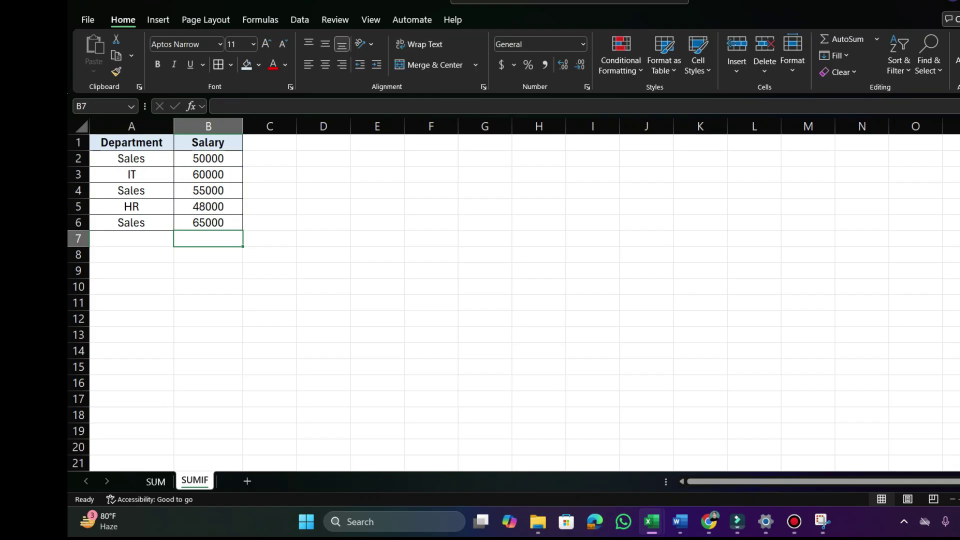
type("=s")
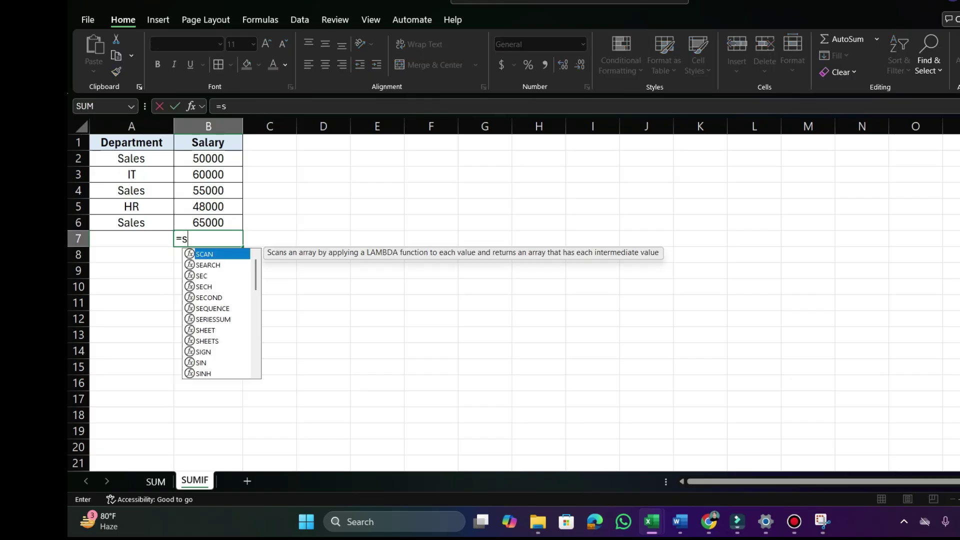
type("umif")
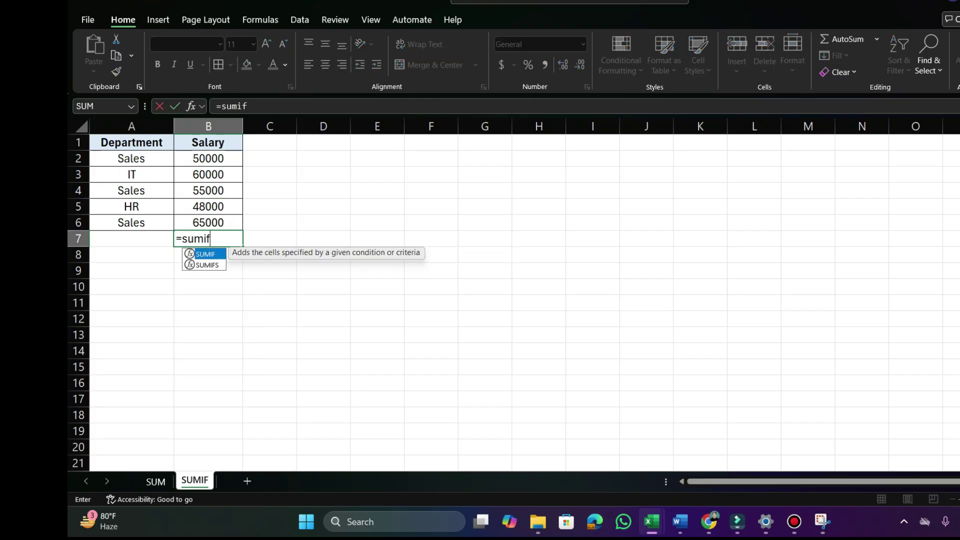
key("Tab")
key("F2")
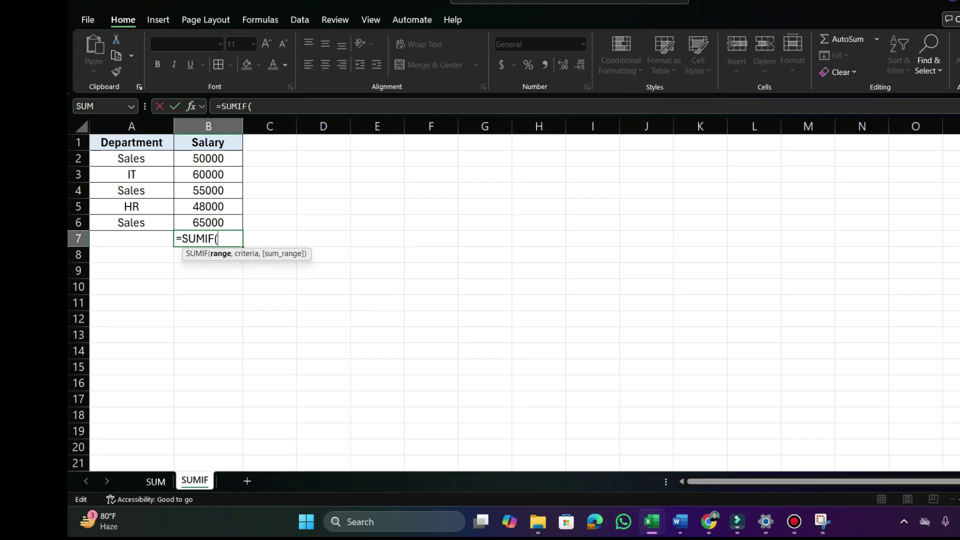
left_click_drag(131, 143, 132, 222)
type(",")
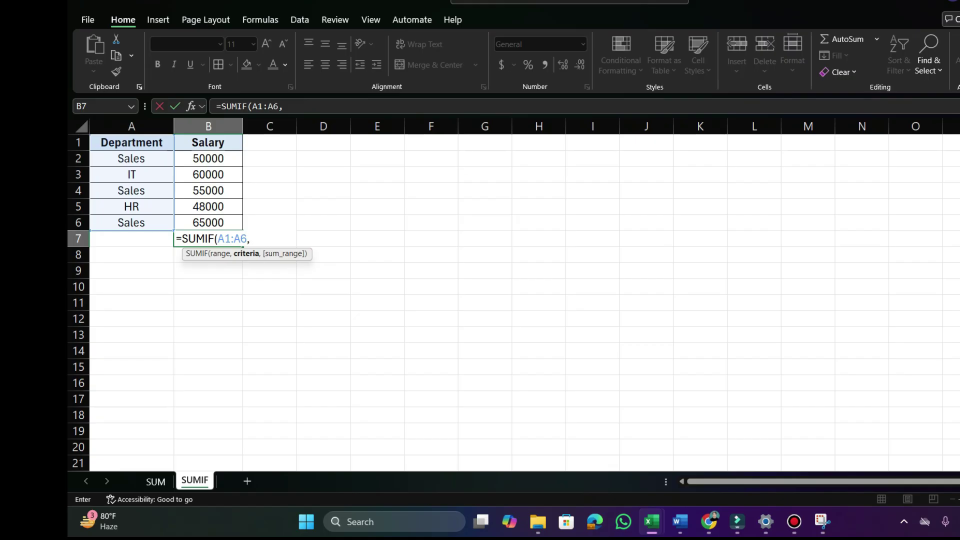
type("\"Sales\",")
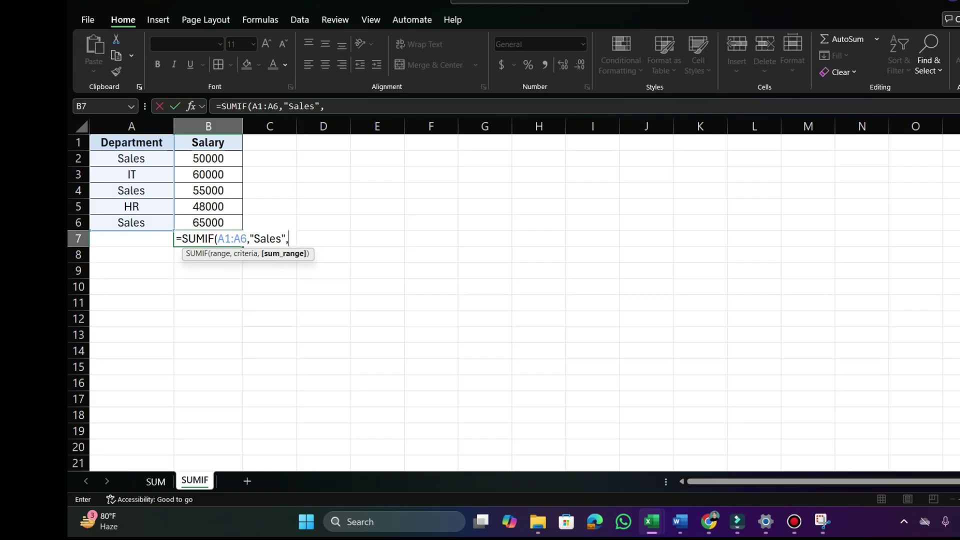
left_click_drag(208, 143, 236, 224)
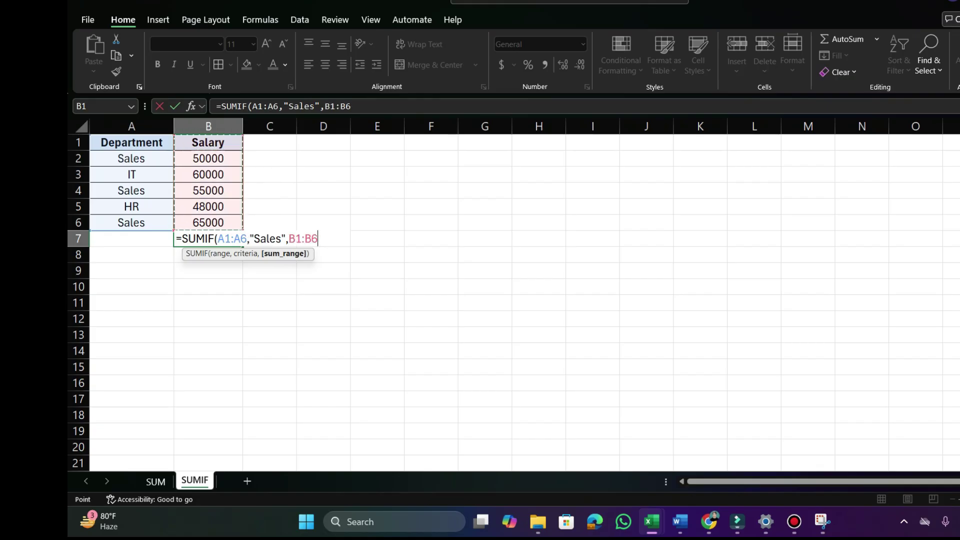
type(")")
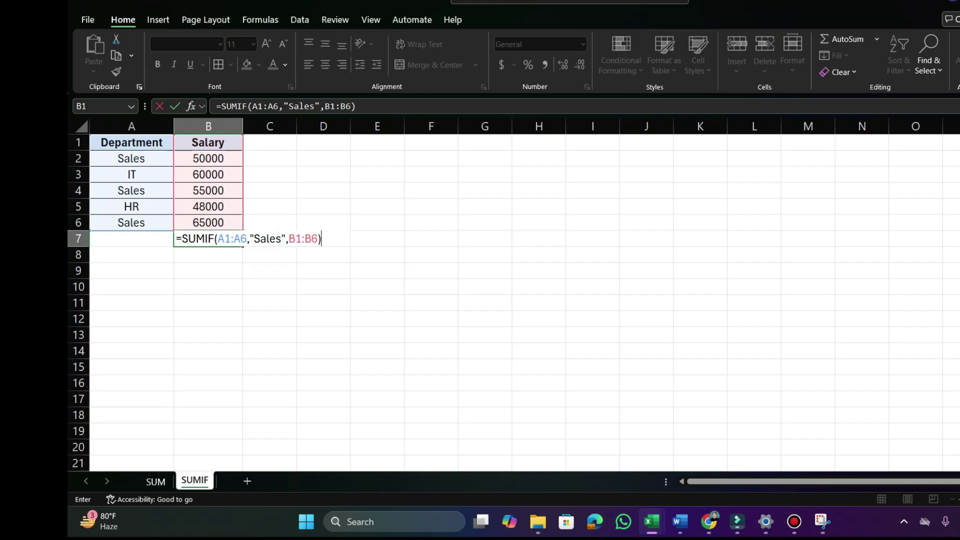
key("Return")
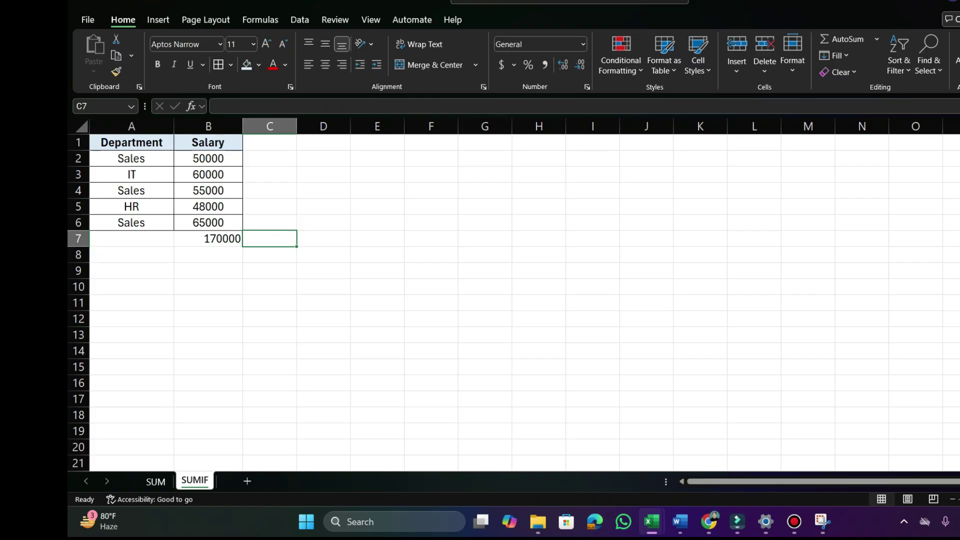
Step: Cross-check the Sales total in cell C7 with the formula =B2+B4+B6, and clear the cell
type("=")
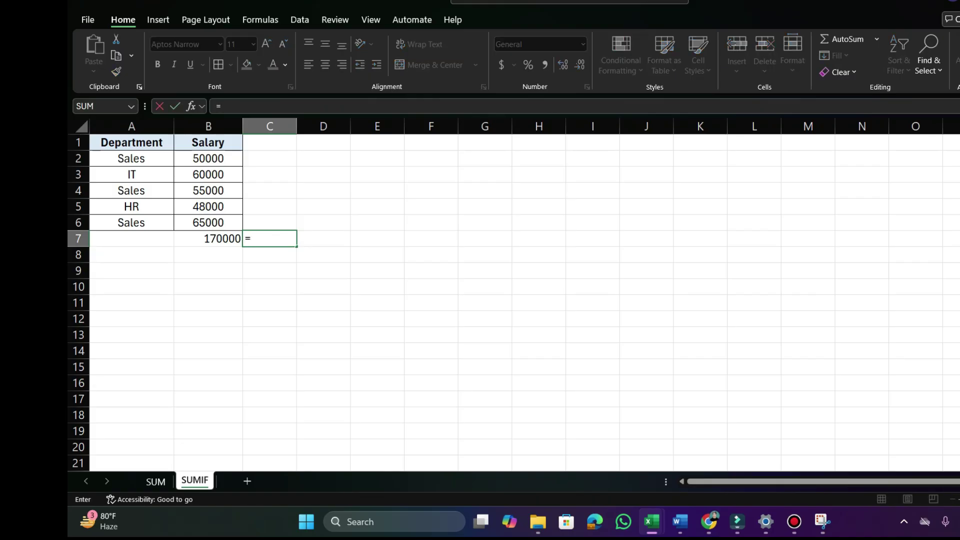
left_click(208, 158)
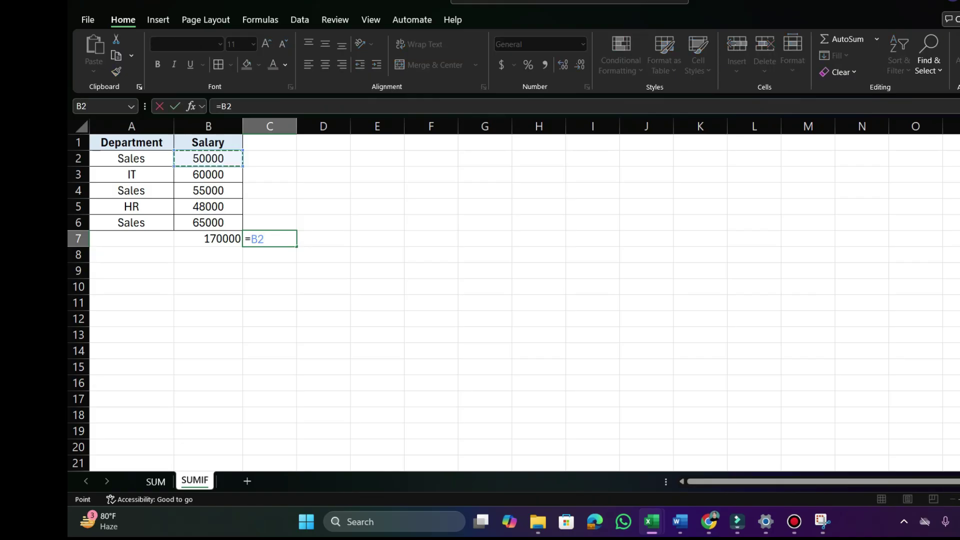
type("+")
left_click(208, 190)
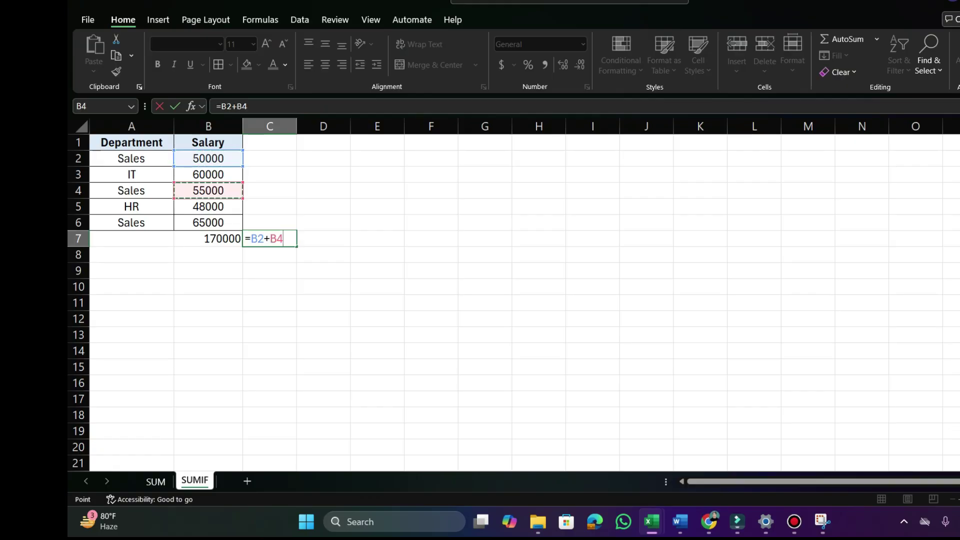
type("+")
left_click(208, 222)
key("Return")
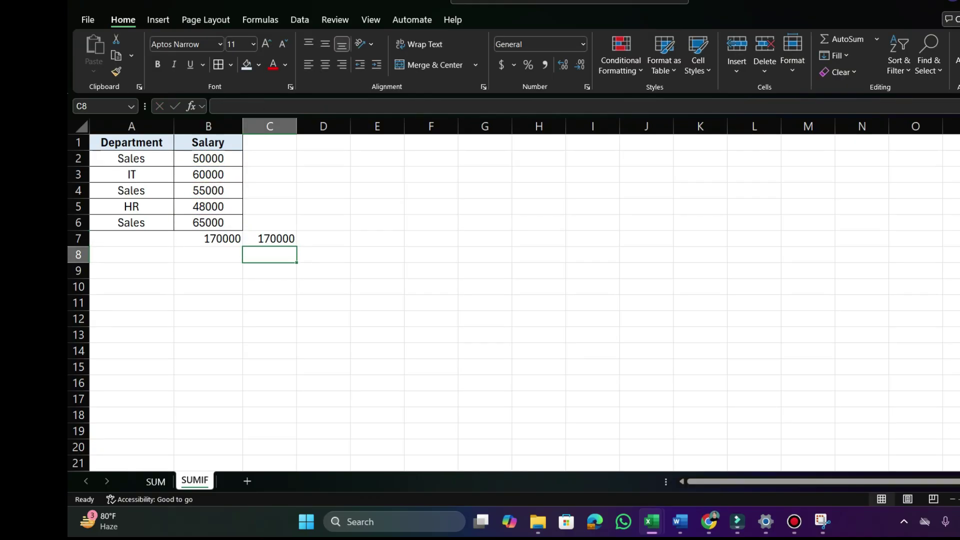
key("Up")
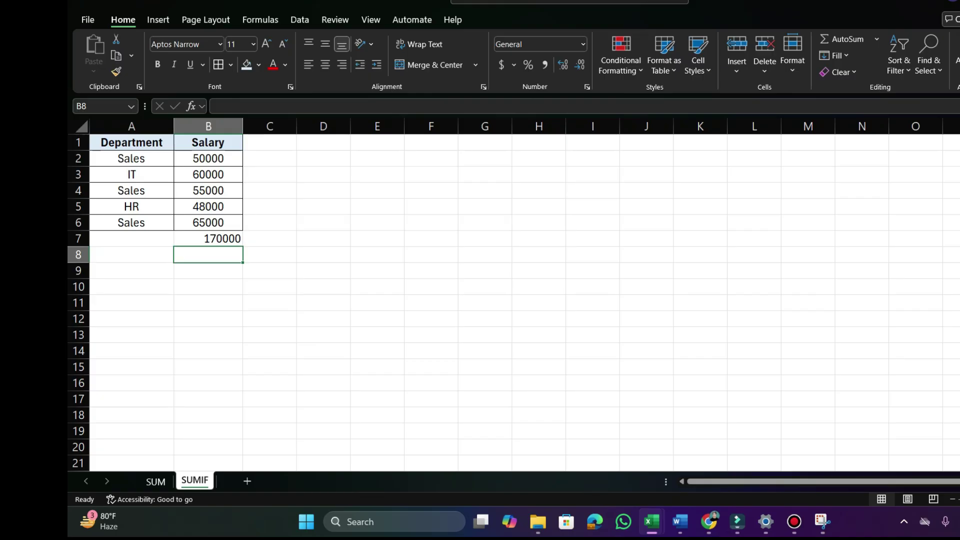
Step: Go through the salary cells in column B from B2 downward to review the values behind the Sales total
left_click_drag(208, 142, 208, 159)
left_click(208, 159)
key("Down")
key("Down")
key("Down")
key("Down")
key("Down")
key("Down")
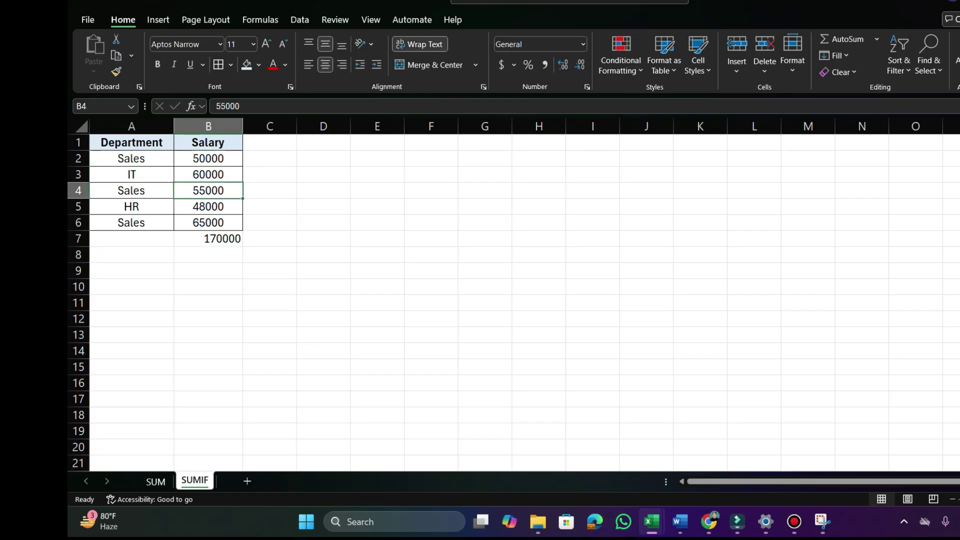
Step: Enter the formula =SUMIF(B1:B6,">50000",B1:B6) in cell B8 to total only the salaries above 50000
type("=")
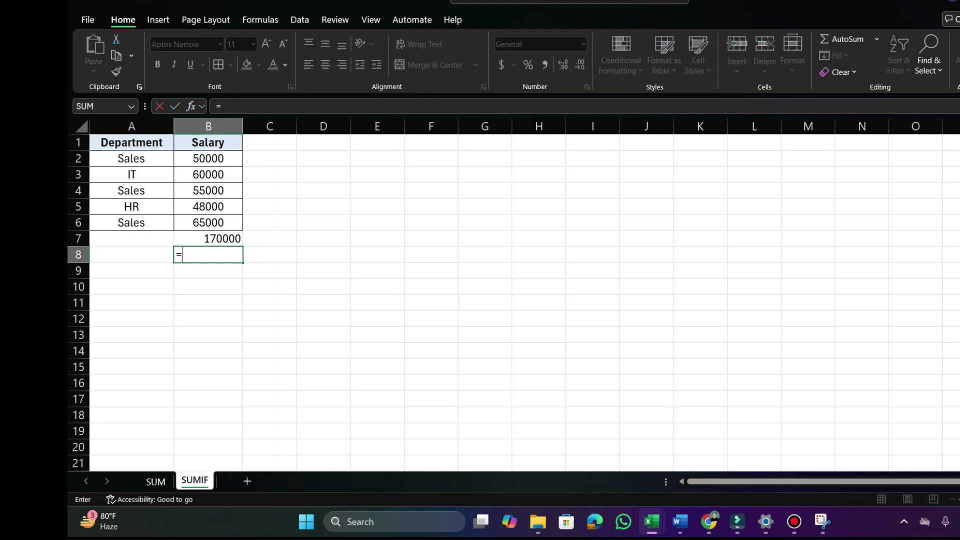
type("s")
key("BackSpace")
type("sum")
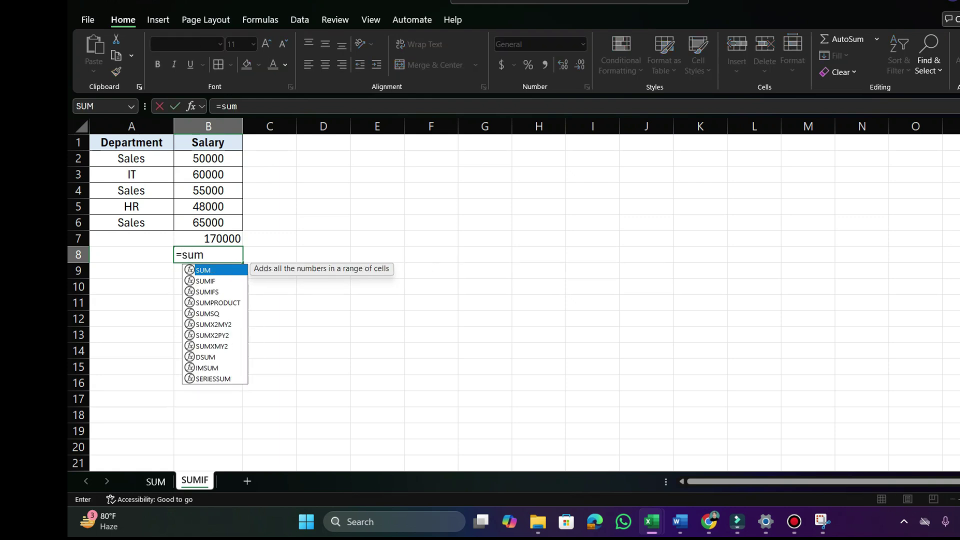
type("if")
key("Tab")
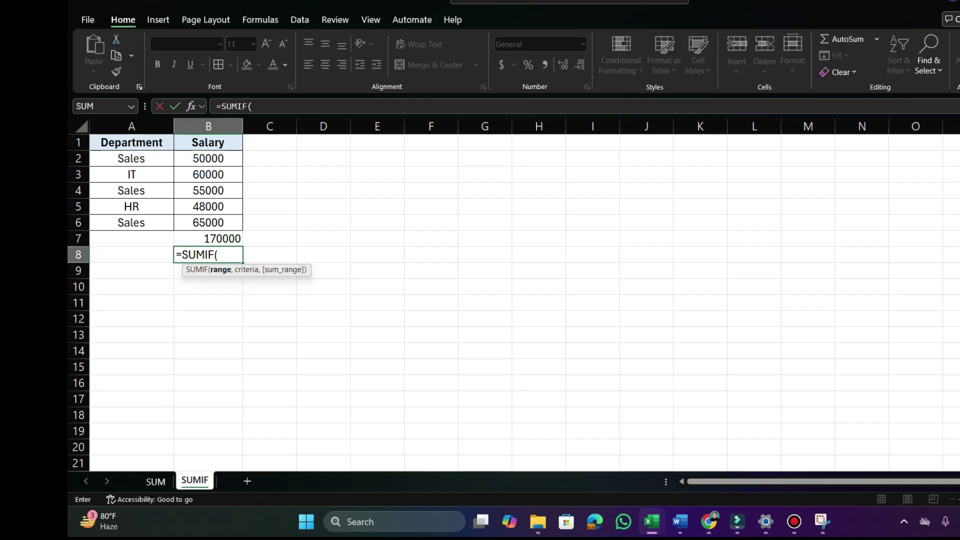
left_click_drag(208, 143, 227, 224)
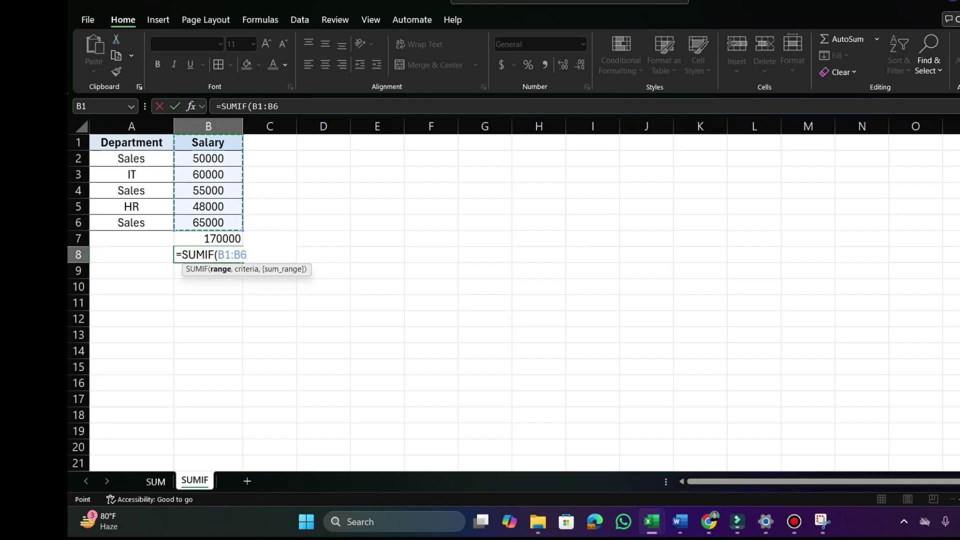
type(",")
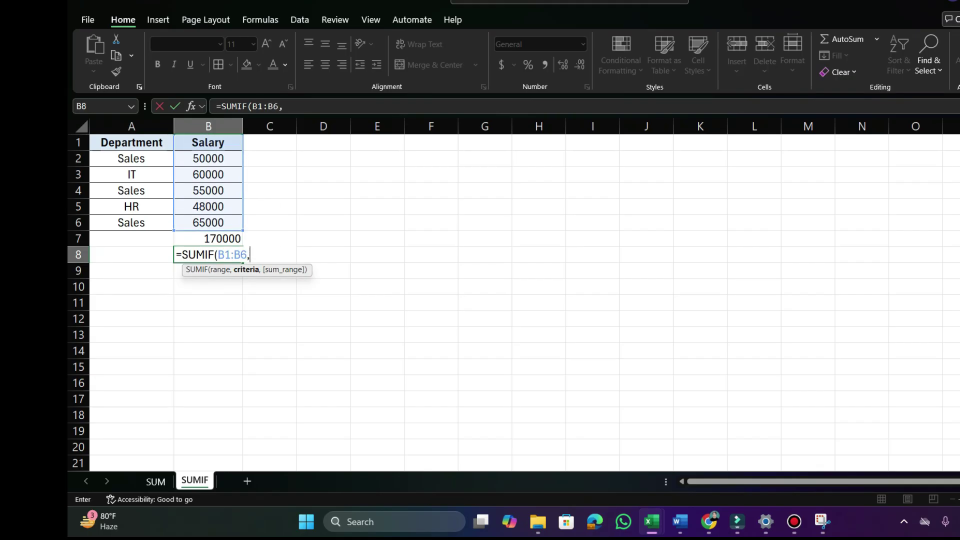
type("\"")
key("F2")
type(">50000\",")
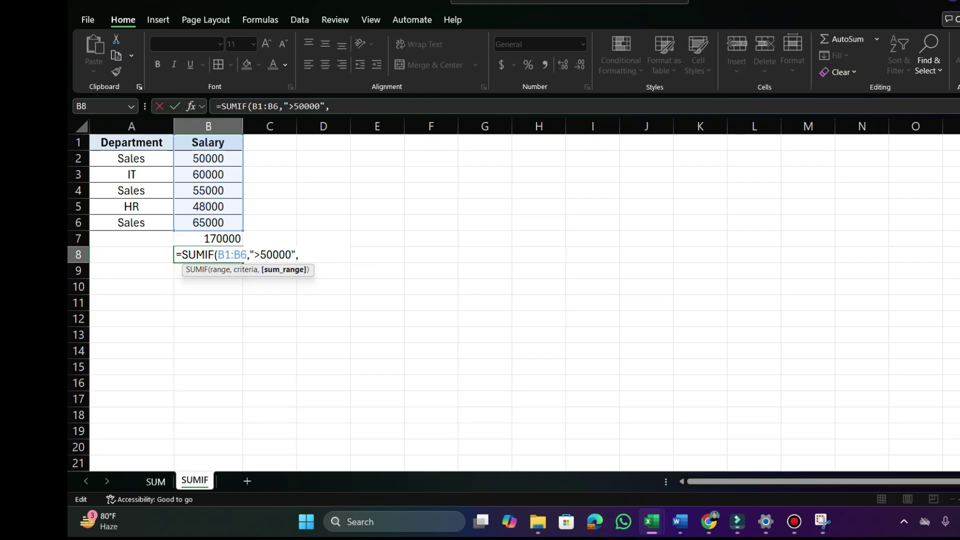
left_click(208, 142)
left_click_drag(208, 143, 208, 223)
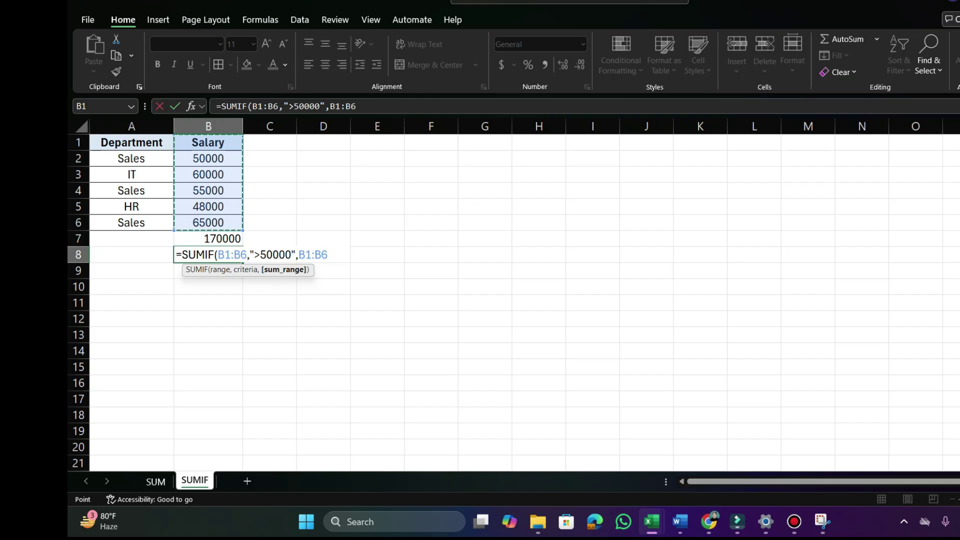
type(")")
key("Return")
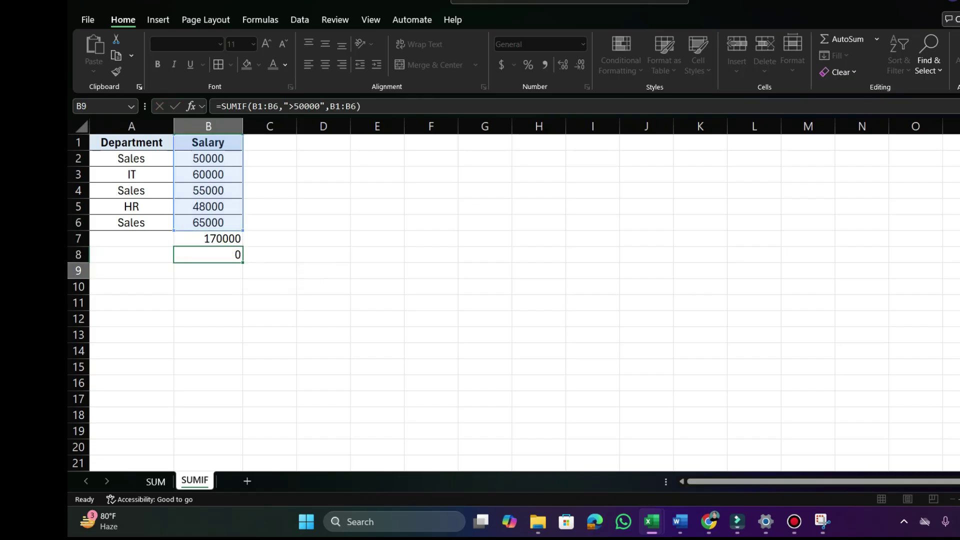
left_click(208, 254)
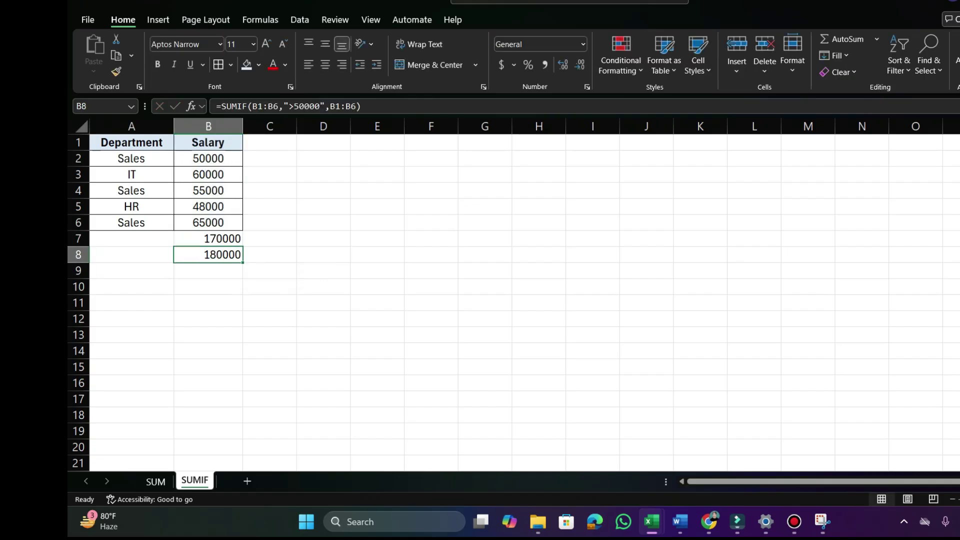
Step: Cross-check the salaries above 50000 by adding them in cell B9 with +B6+B4+B3, and compare the result with B8
left_click(208, 174)
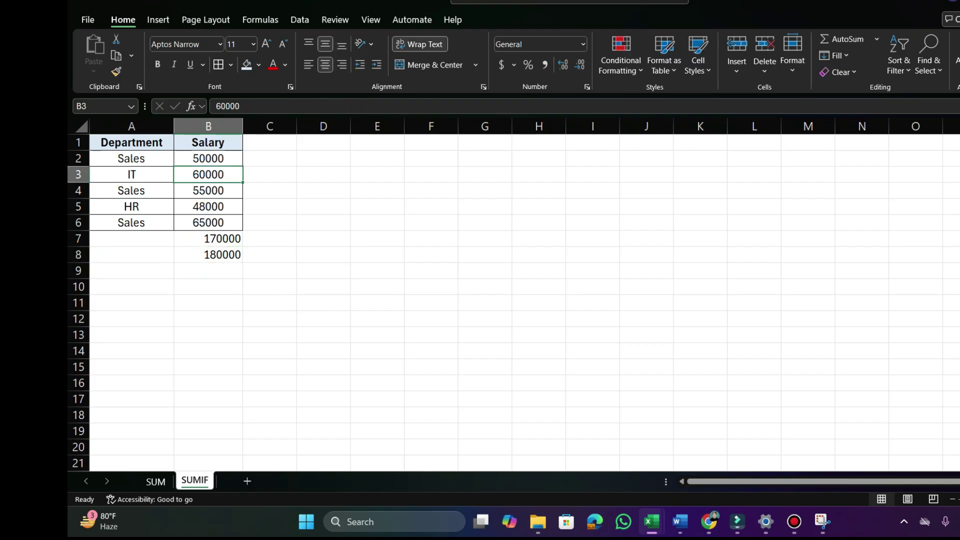
left_click(208, 206)
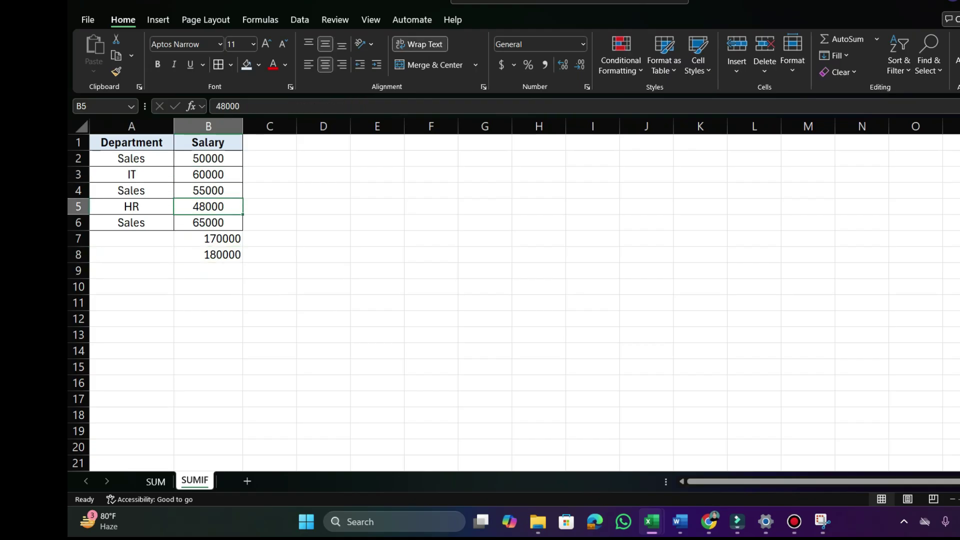
left_click_drag(208, 174, 208, 223)
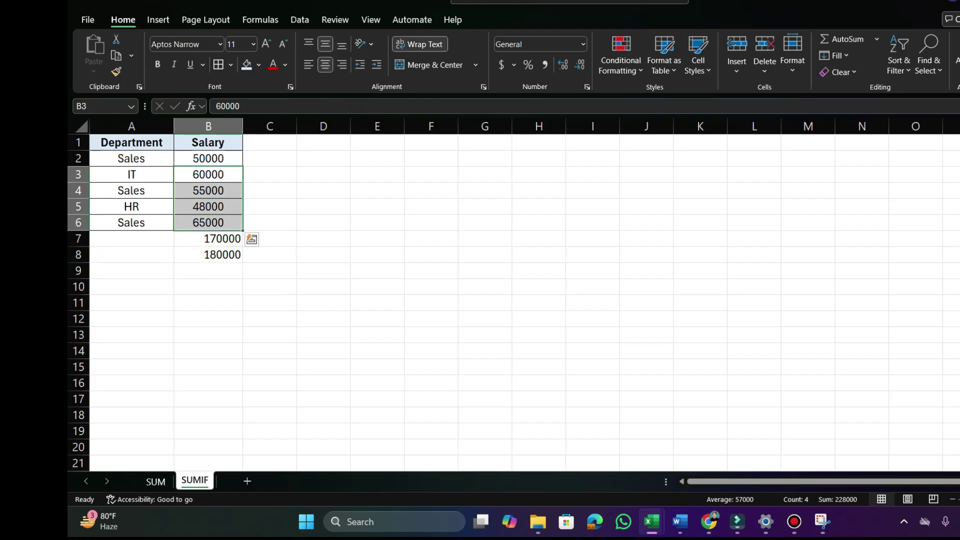
left_click(208, 271)
type("+")
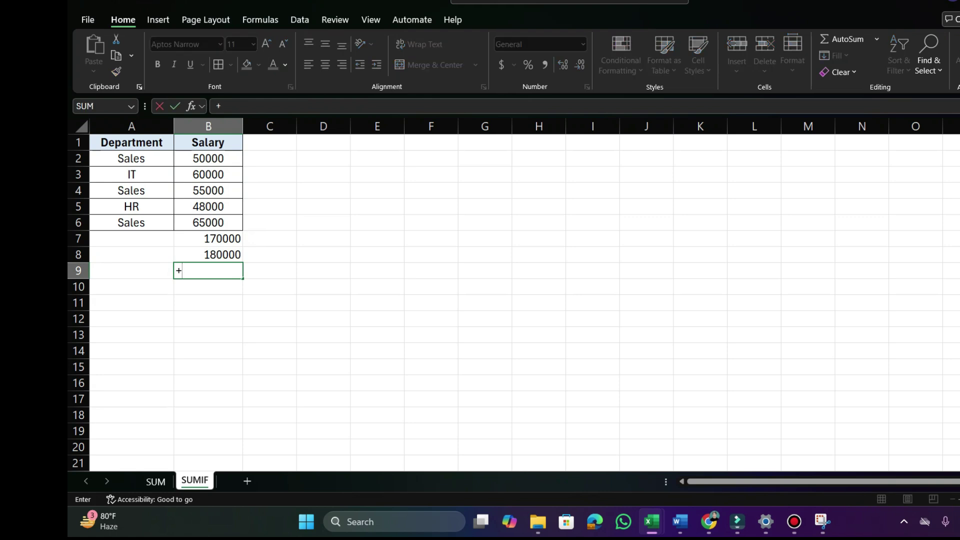
left_click(208, 223)
type("+")
left_click(208, 191)
type("+B4+")
left_click(208, 174)
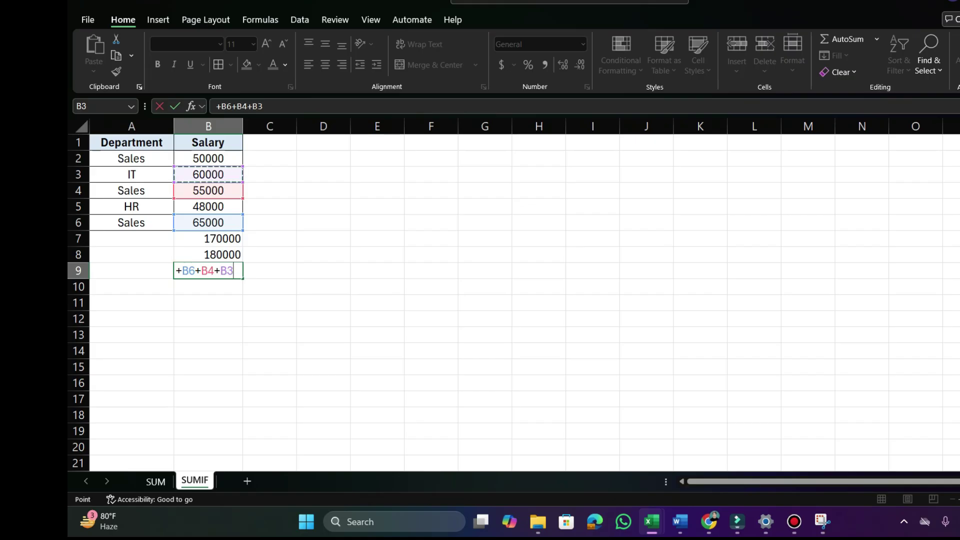
key("Return")
left_click(208, 271)
left_click_drag(208, 254, 207, 270)
left_click(208, 270)
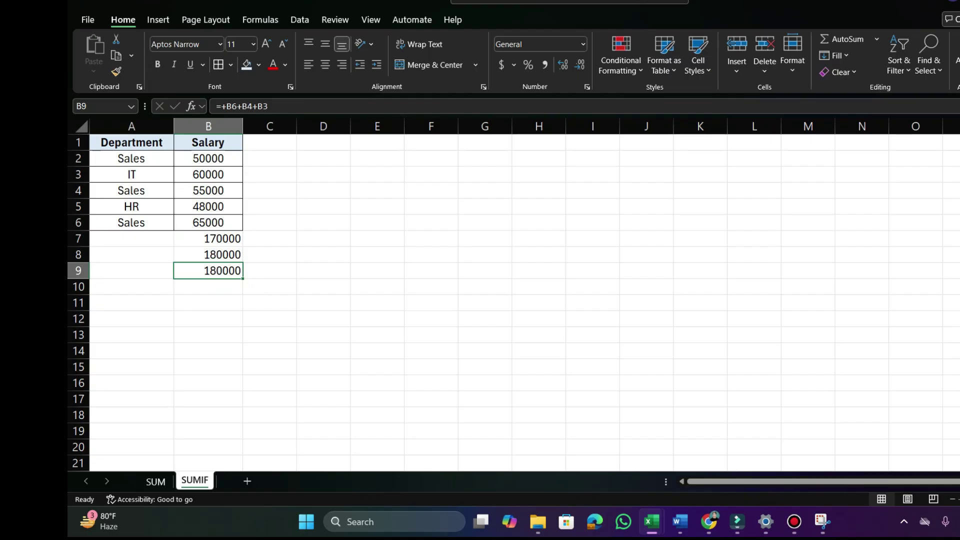
left_click(208, 255)
left_click(208, 270)
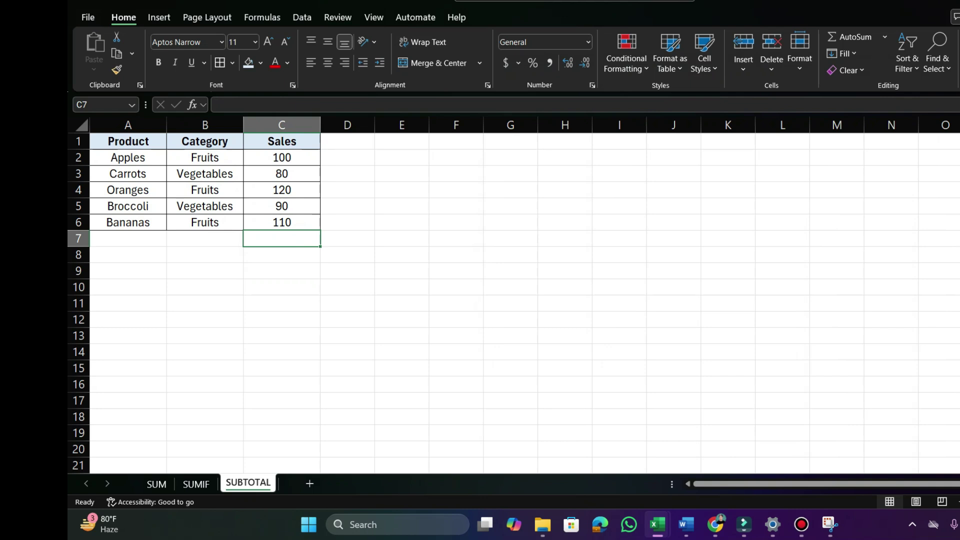
Step: Total the Sales column on the SUBTOTAL sheet by entering =SUM(C2:C6) in cell C7
left_click_drag(282, 157, 281, 222)
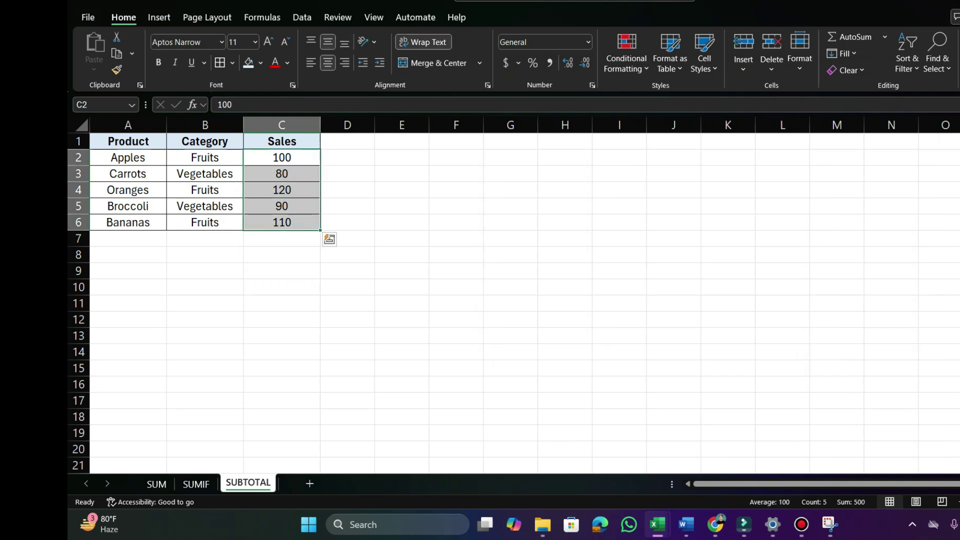
left_click(281, 239)
type("=sum")
key("Tab")
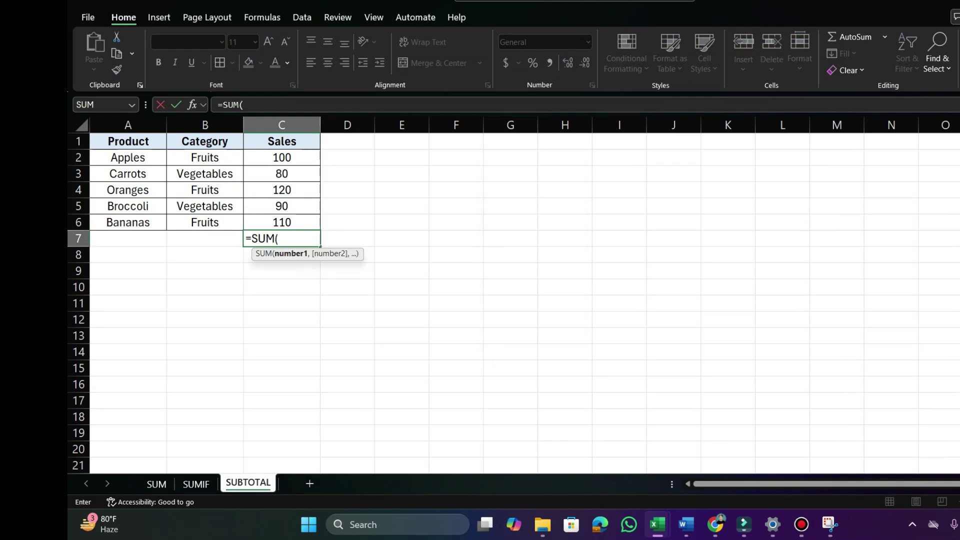
key("Up")
key("Up")
key("Up")
key("Up")
key("Up")
key("ctrl+shift+Down")
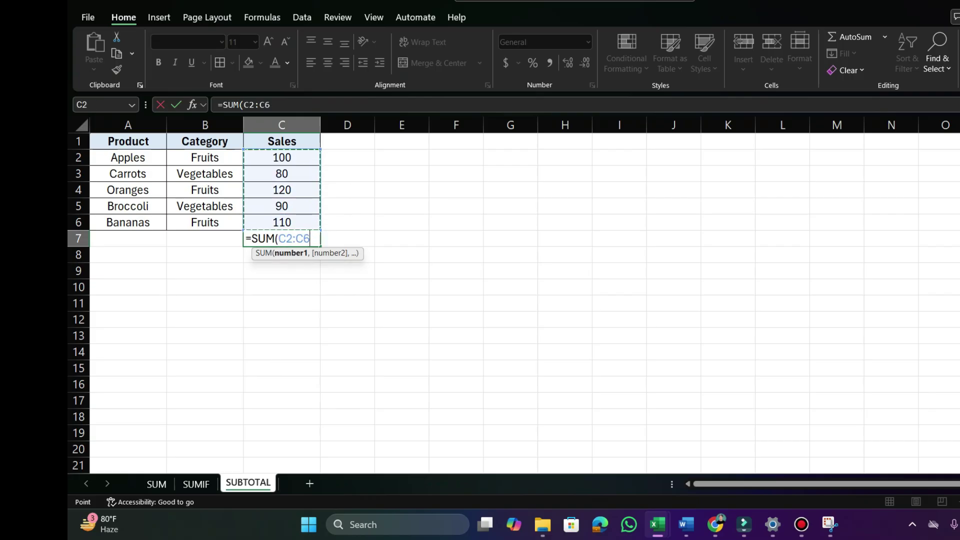
key("Return")
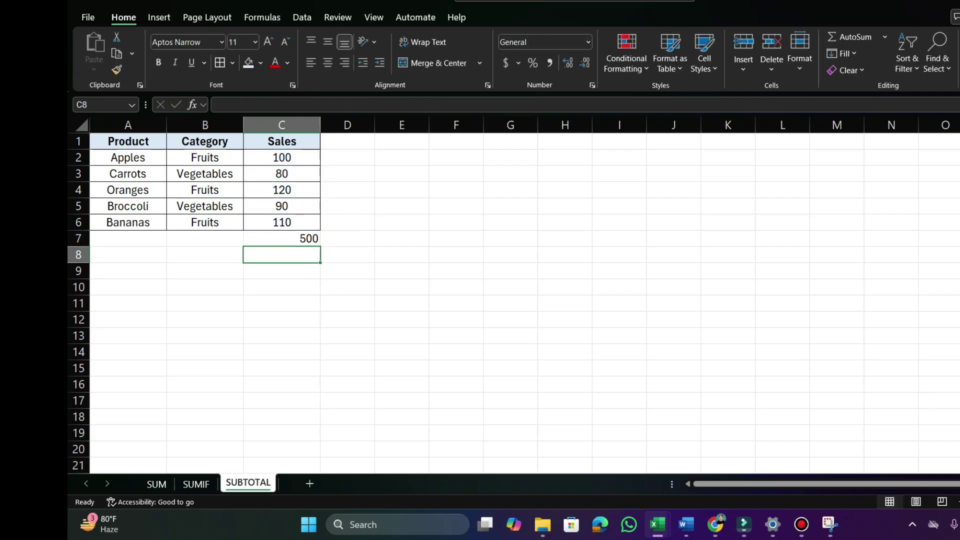
Step: Examine the total in C7 against the Fruits and Vegetables category entries and the sales values in C2:C6
left_click(282, 239)
left_click(204, 157)
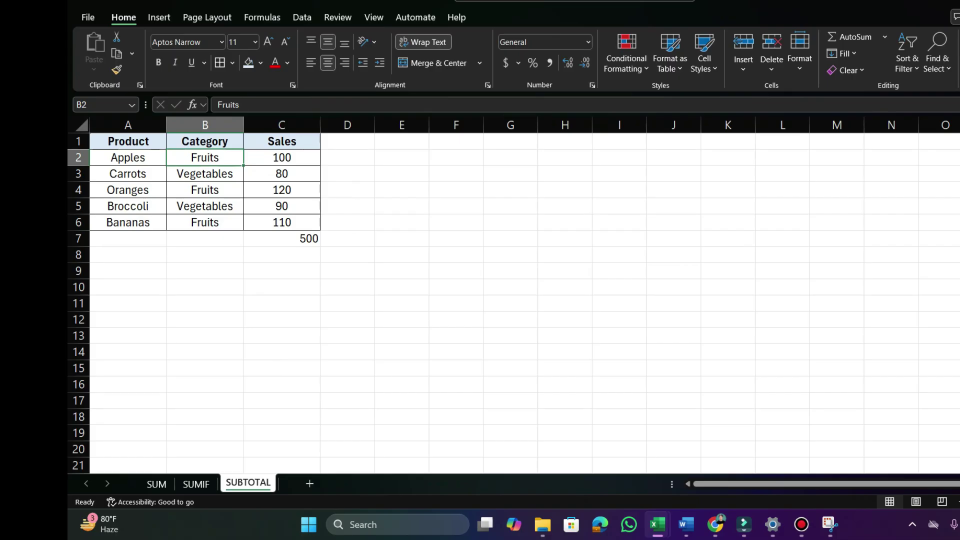
left_click_drag(282, 157, 281, 221)
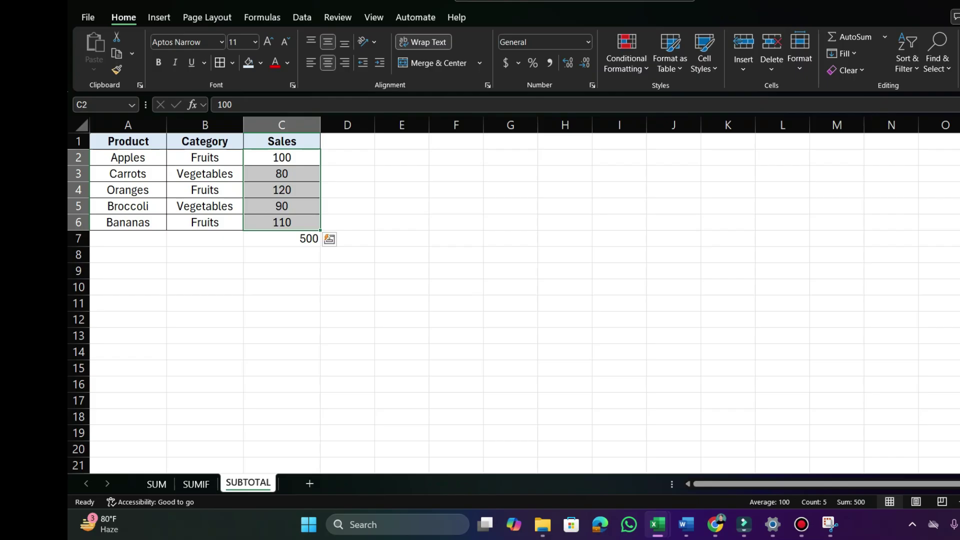
left_click(205, 173)
left_click_drag(281, 157, 282, 222)
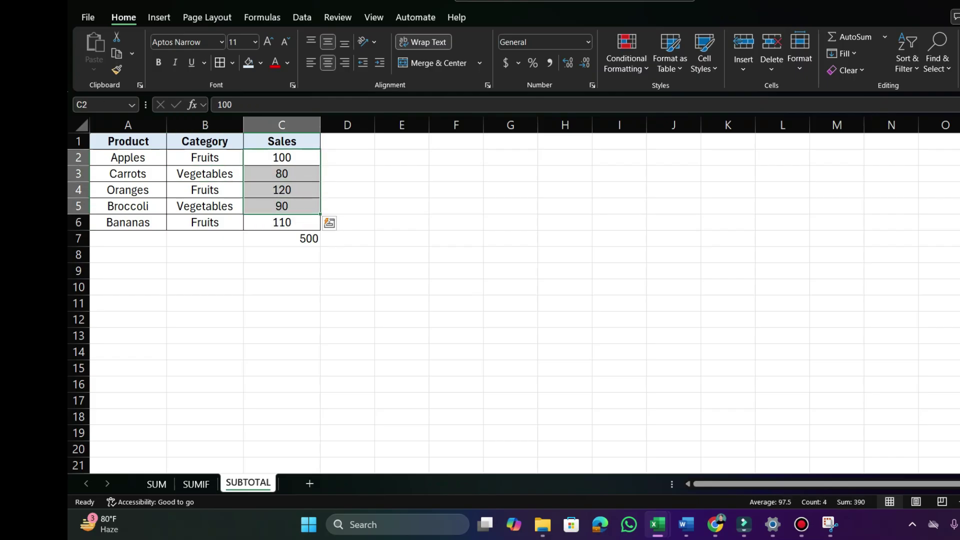
left_click(281, 254)
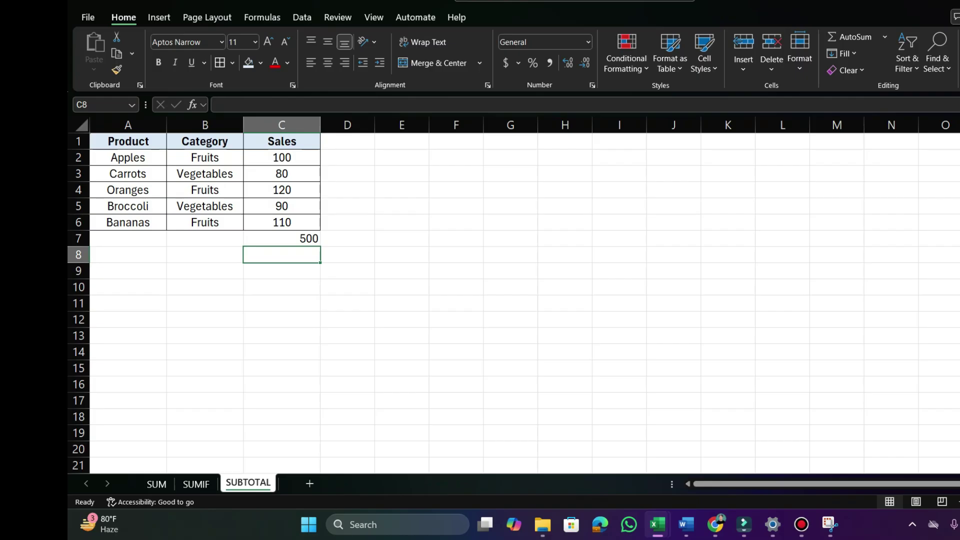
Step: Add filters to the headers of the product table A1:C6
left_click(128, 141)
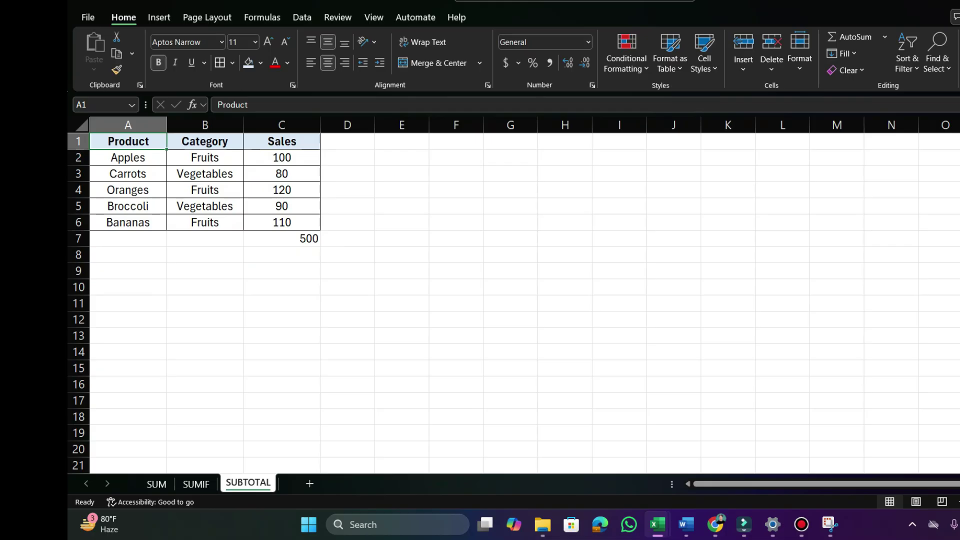
key("ctrl+shift+Right")
key("ctrl+shift+Down")
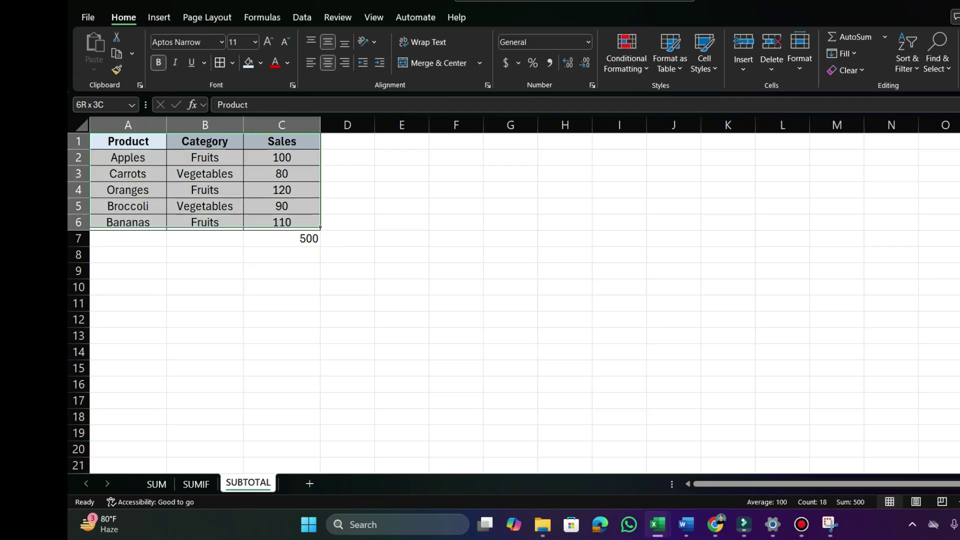
key("ctrl+shift+l")
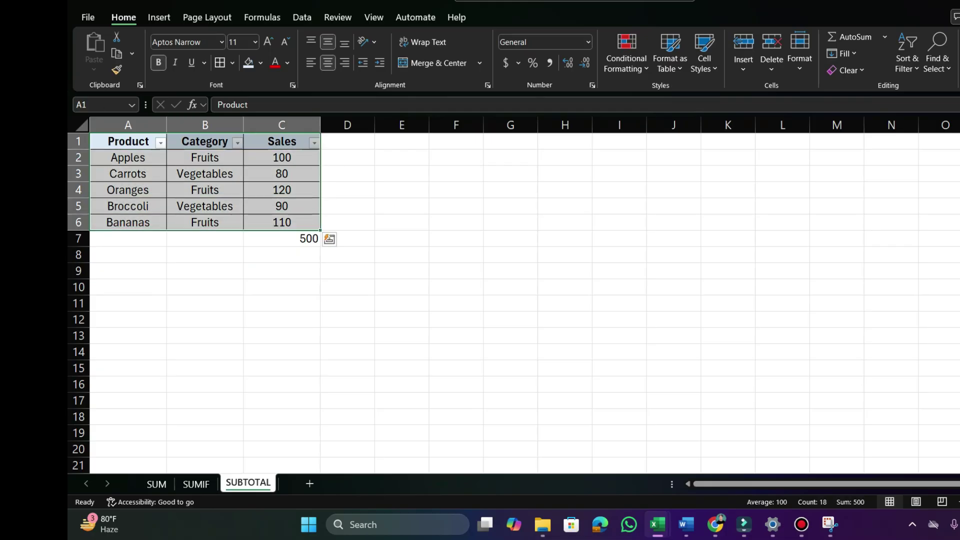
left_click(204, 173)
left_click(204, 158)
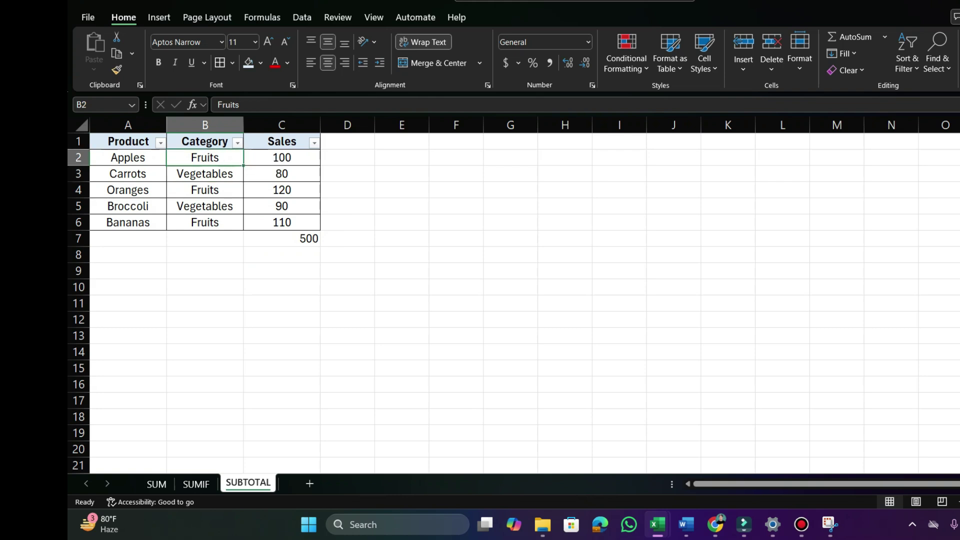
Step: Filter the Category column to show only Fruits, check the SUM total in C8, and remove the table's filters
left_click(237, 143)
left_click(104, 311)
left_click(104, 323)
left_click(188, 433)
left_click(303, 221)
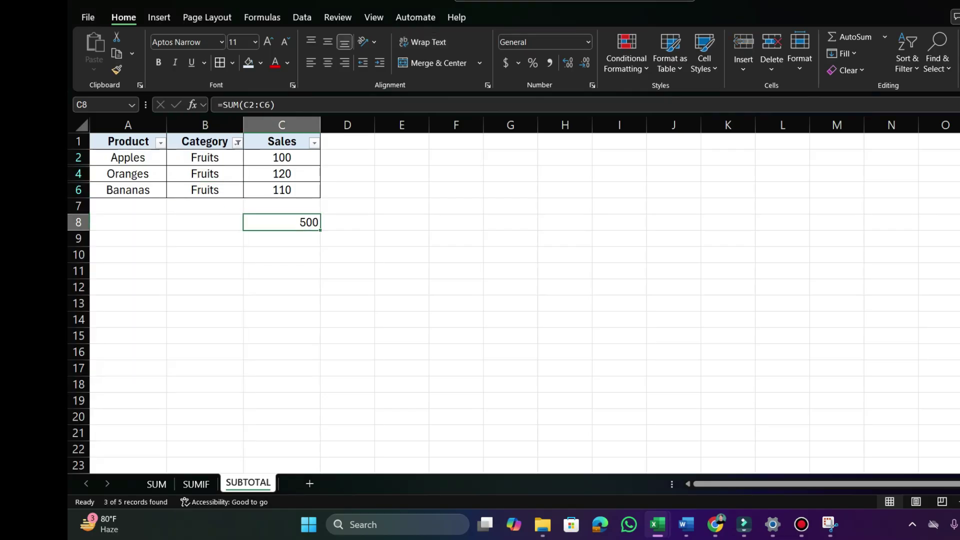
left_click(204, 173)
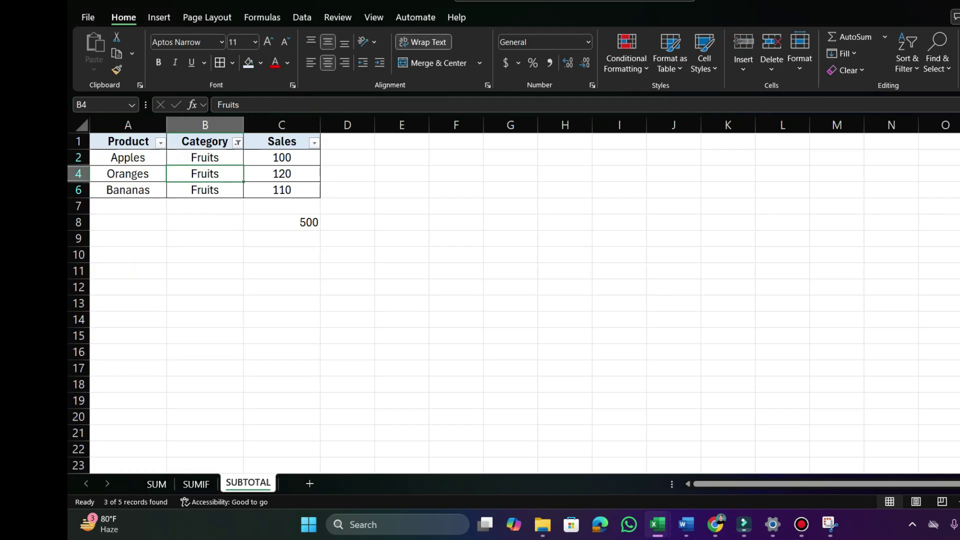
key("ctrl+shift+l")
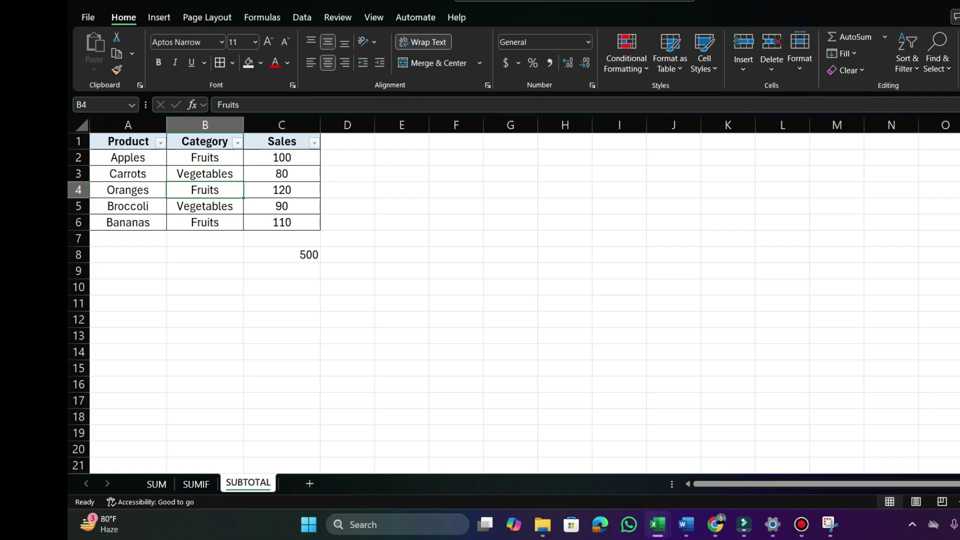
Step: Start a SUBTOTAL formula in cell C8 in place of the SUM and choose function number 109 - SUM
left_click(281, 255)
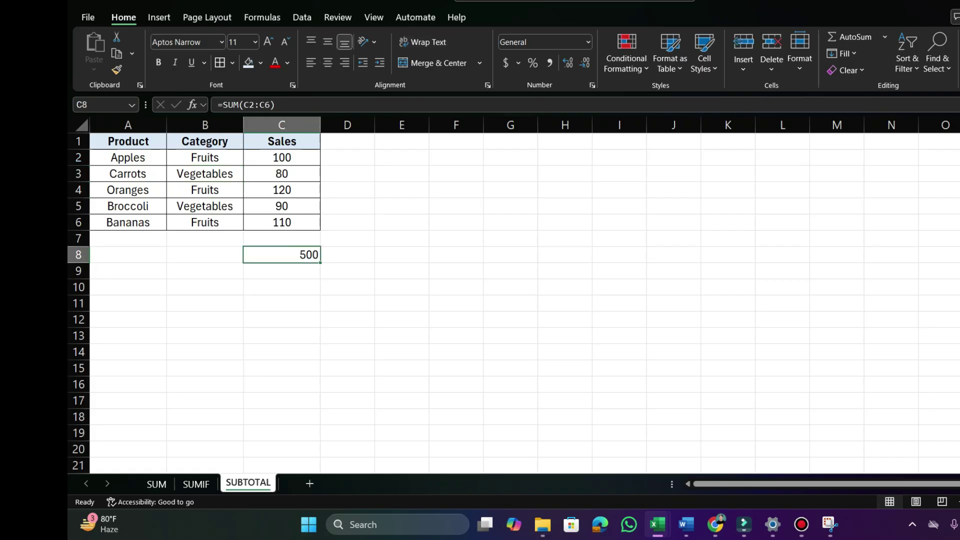
key("F2")
key("Escape")
type("=")
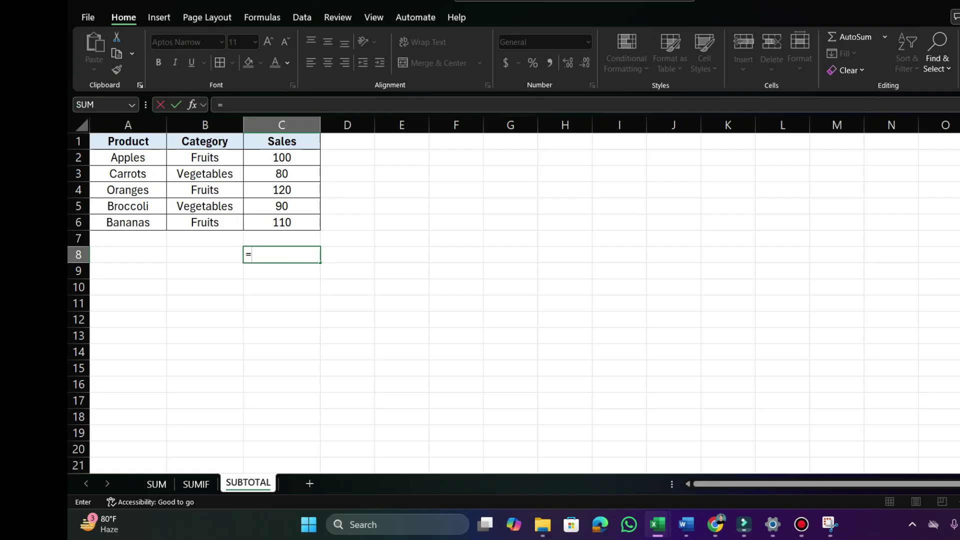
type("sub")
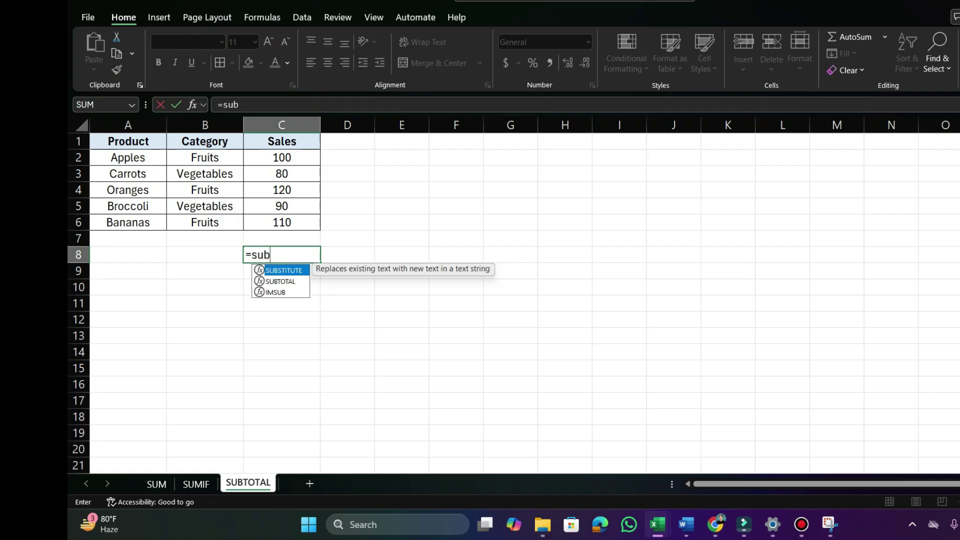
key("Down")
key("Tab")
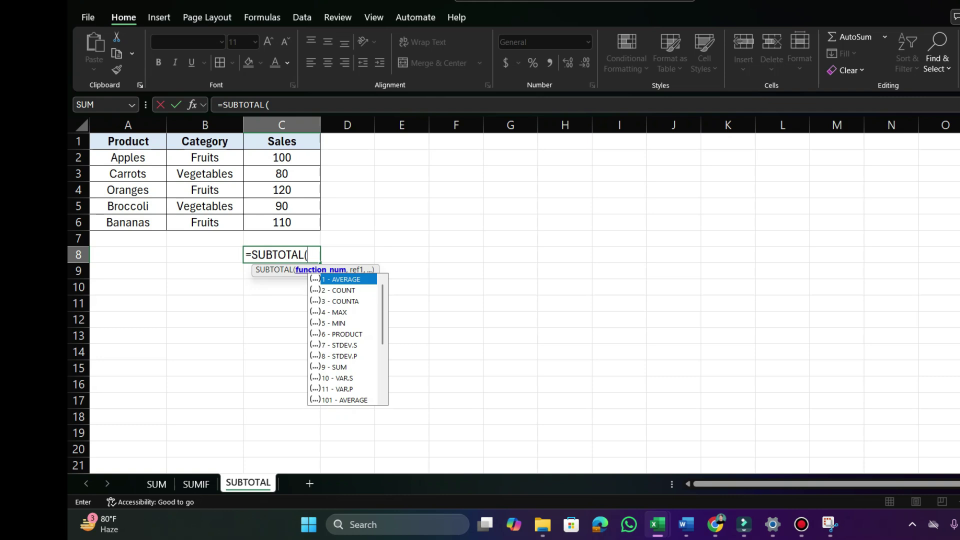
scroll(347, 340, "down", 3)
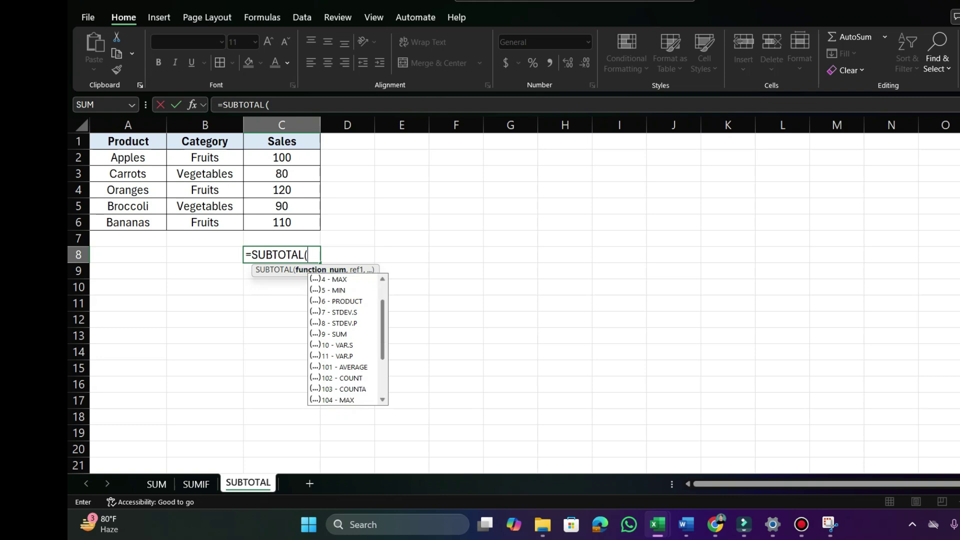
scroll(347, 340, "up", 3)
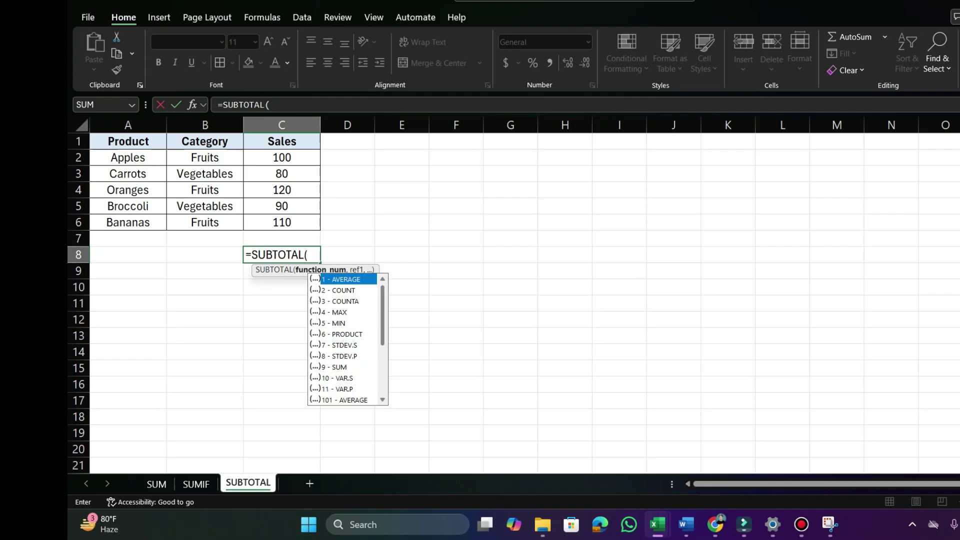
scroll(348, 340, "down", 3)
scroll(348, 340, "down", 2)
scroll(347, 340, "down", 2)
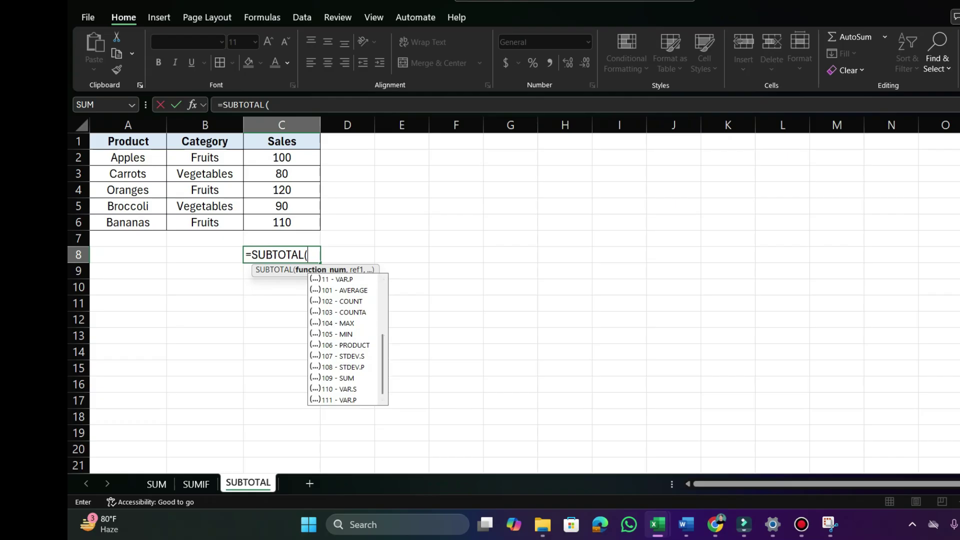
left_click(349, 378)
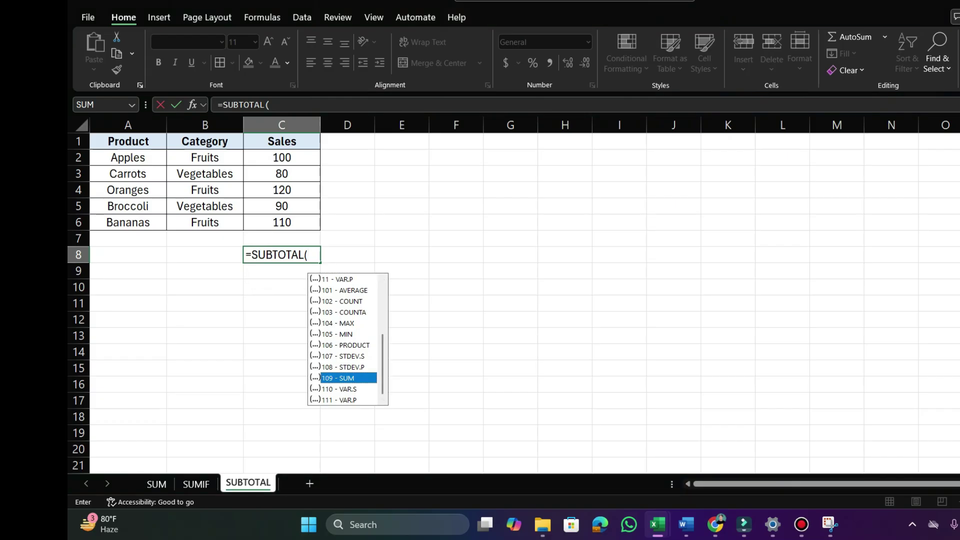
key("Tab")
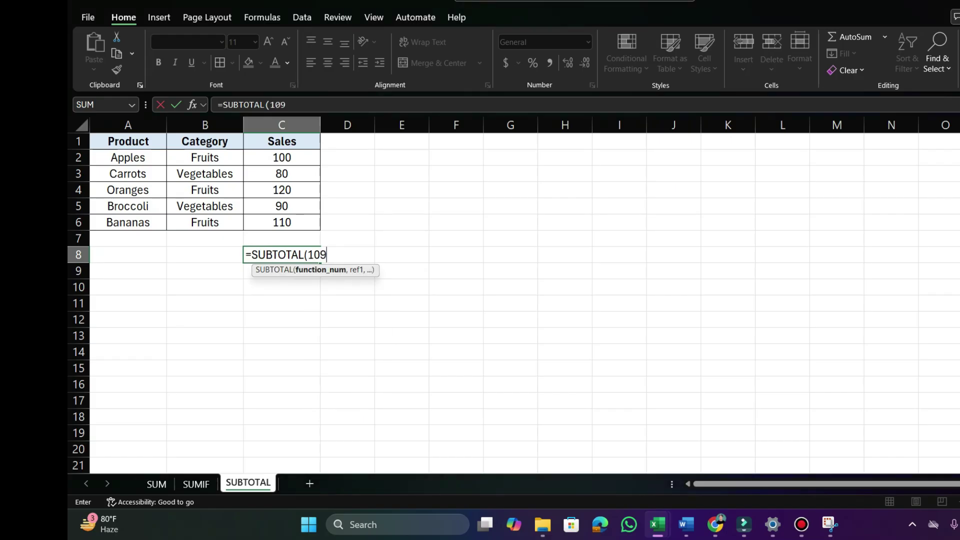
Step: Complete the formula in C8 with the table range as =SUBTOTAL(109,A1:C6)
type(",")
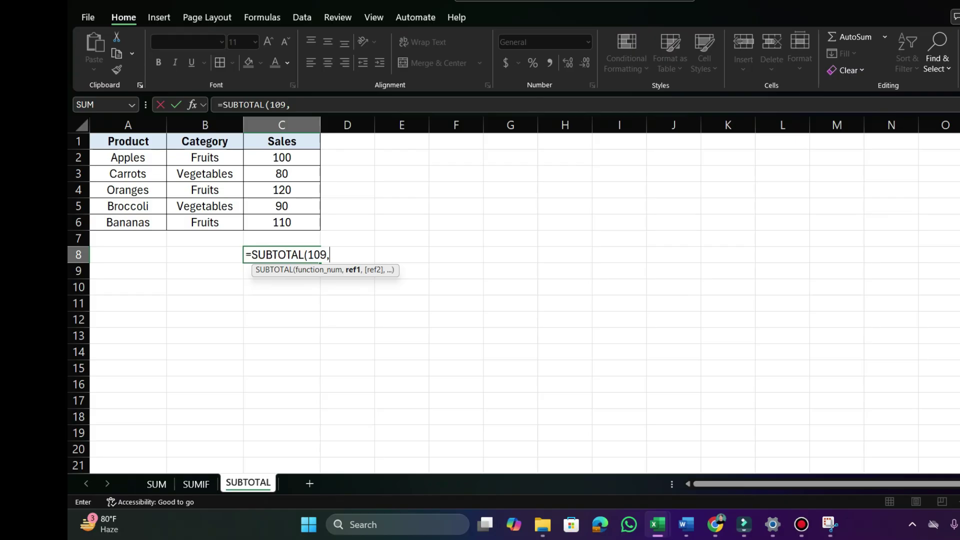
left_click_drag(128, 141, 311, 226)
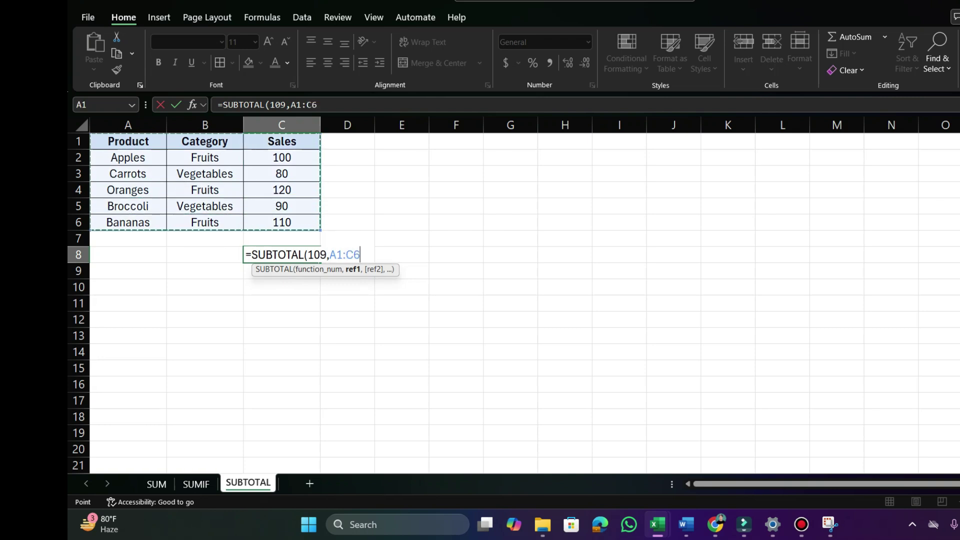
type(")")
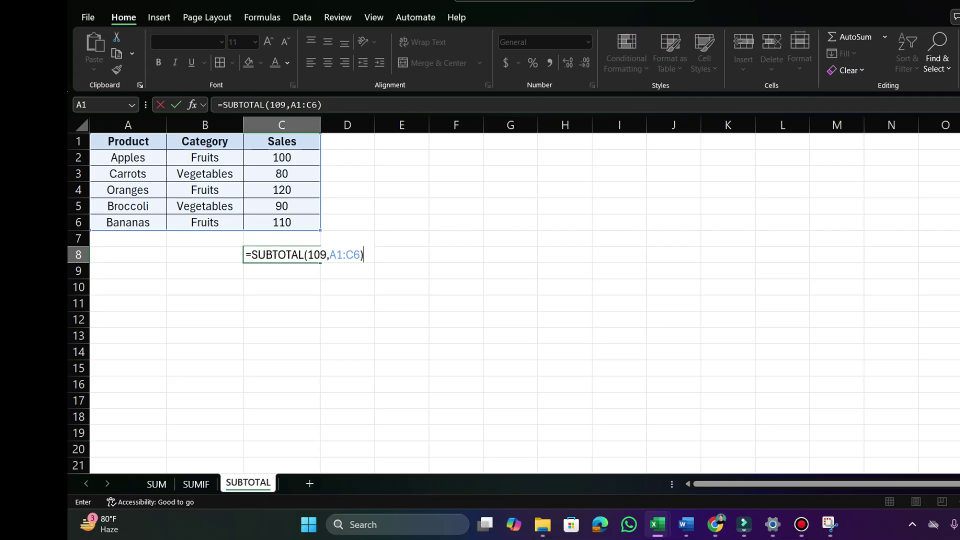
key("Return")
left_click(282, 255)
Step: Add filters to the headers of table A1:C6 and filter the Category column to show only Fruits
left_click_drag(128, 141, 281, 221)
key("ctrl+shift+l")
left_click(205, 157)
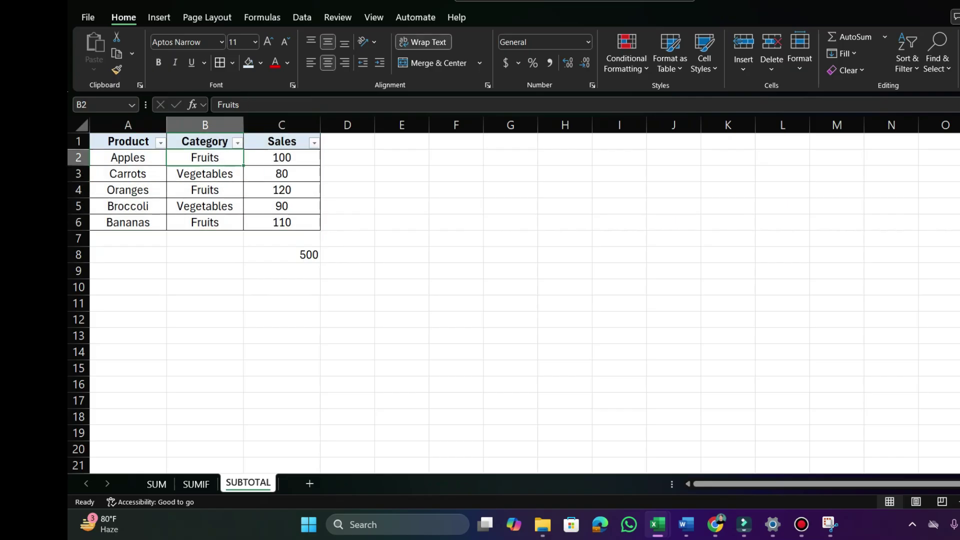
left_click(238, 143)
left_click(103, 312)
left_click(103, 323)
left_click(187, 433)
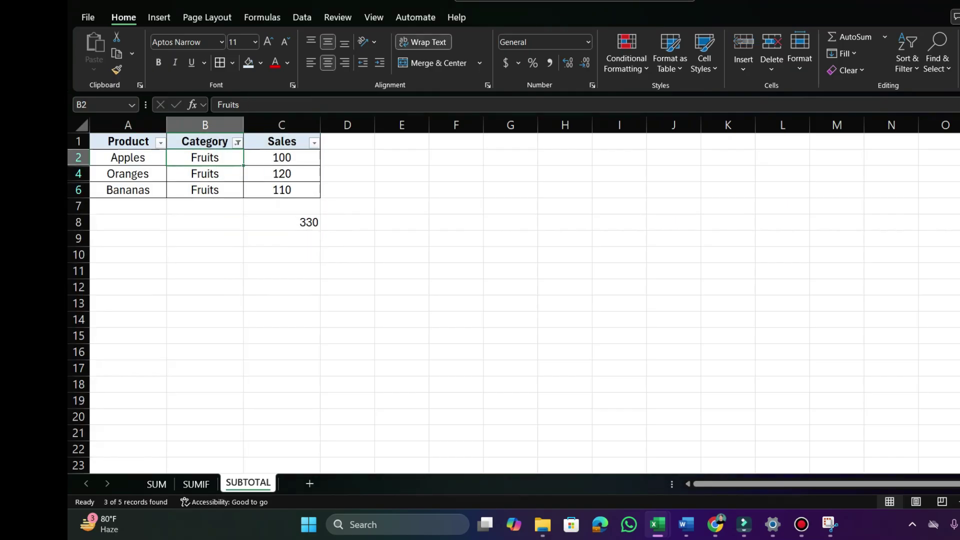
Step: Cross-check the subtotal in C8 by adding the visible sales with +C2+C4+C6 in cell D4, and delete that check formula
left_click(281, 222)
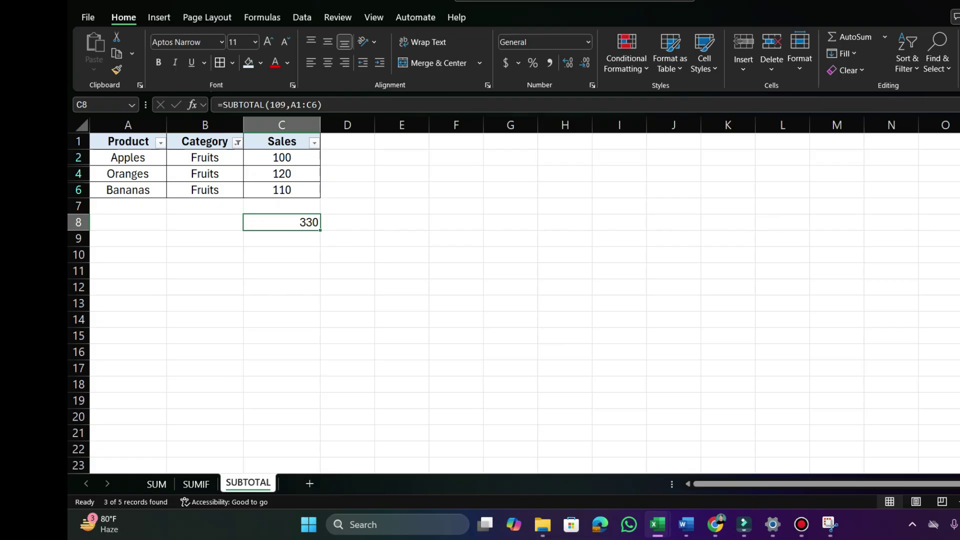
left_click_drag(281, 157, 281, 190)
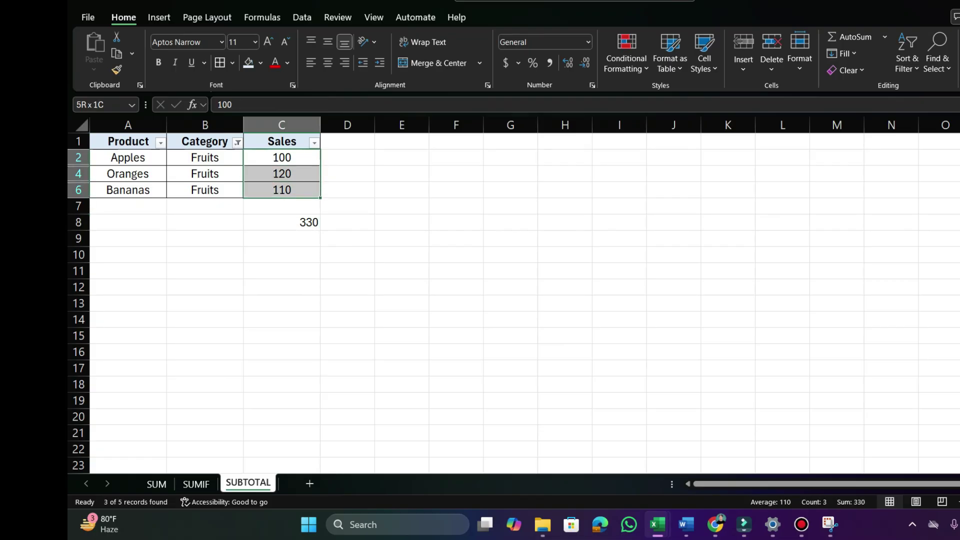
left_click(346, 173)
type("+")
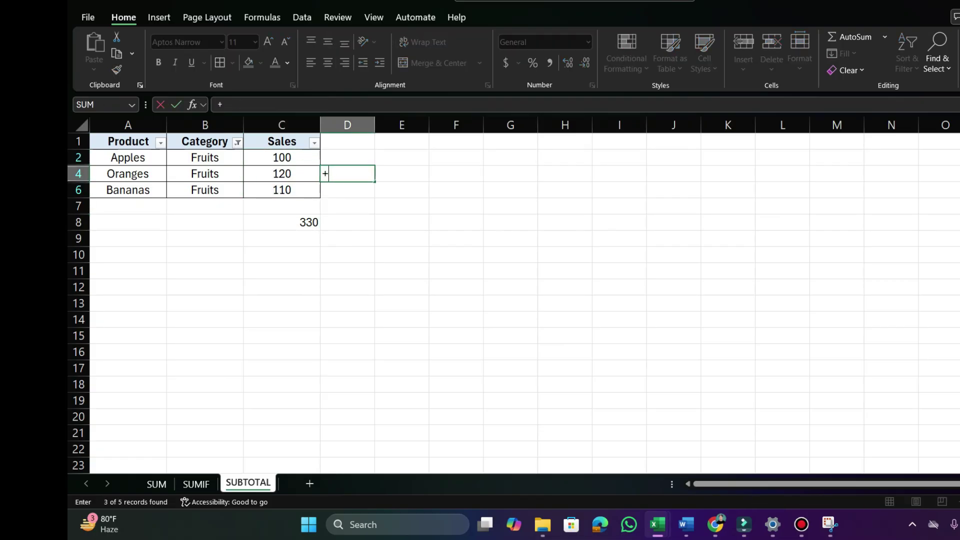
left_click(281, 158)
type("+")
left_click(282, 173)
type("+C4")
left_click(282, 190)
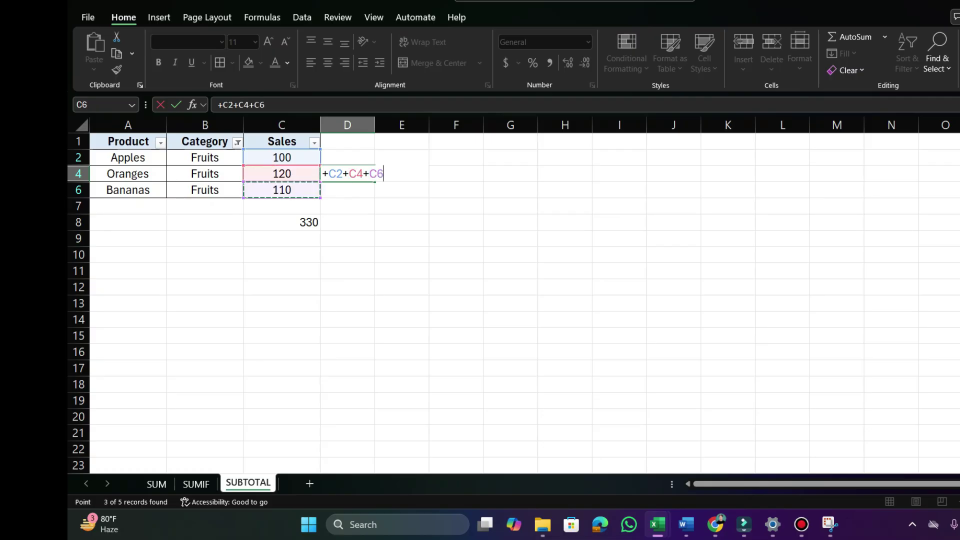
key("Return")
left_click(347, 174)
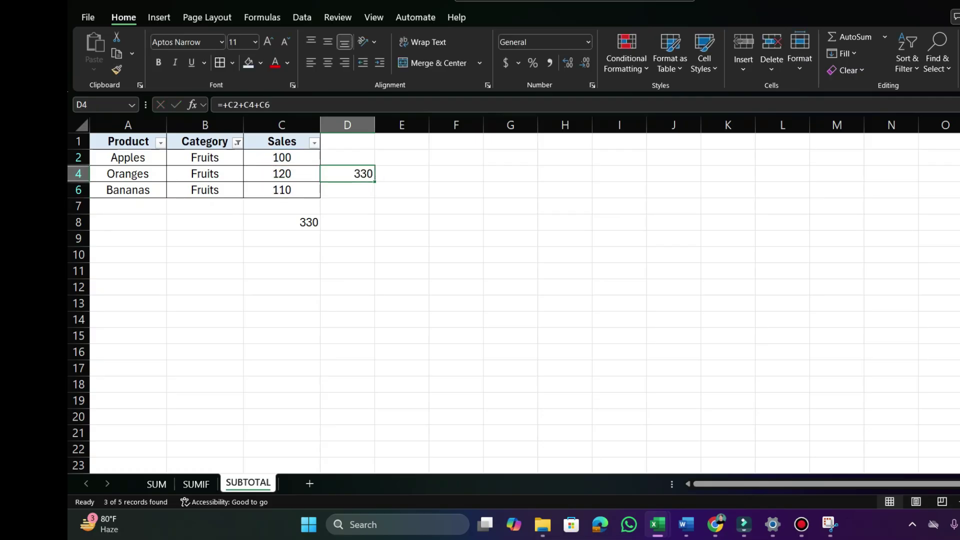
key("Delete")
Step: Change the Category filter to show only Vegetables instead of Fruits
left_click(281, 222)
left_click(237, 142)
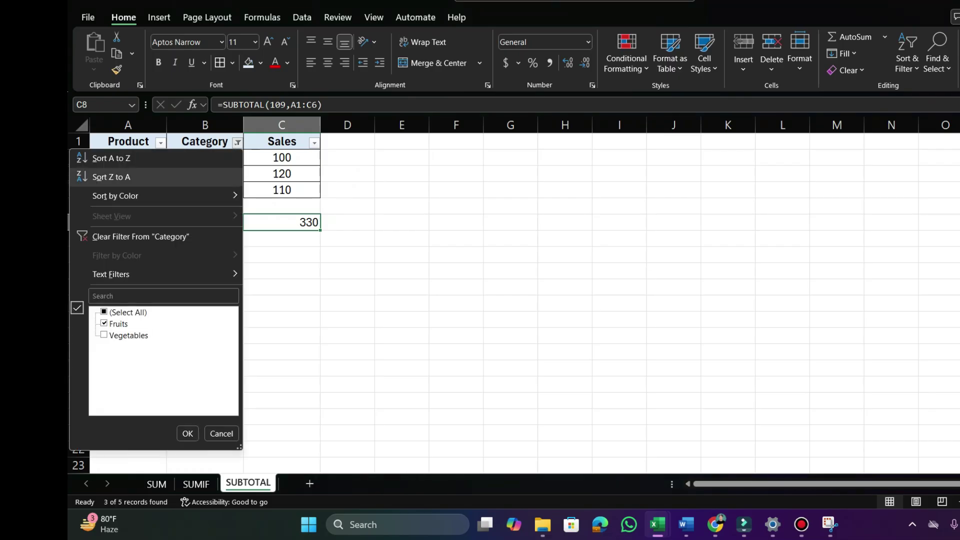
left_click(104, 323)
left_click(104, 335)
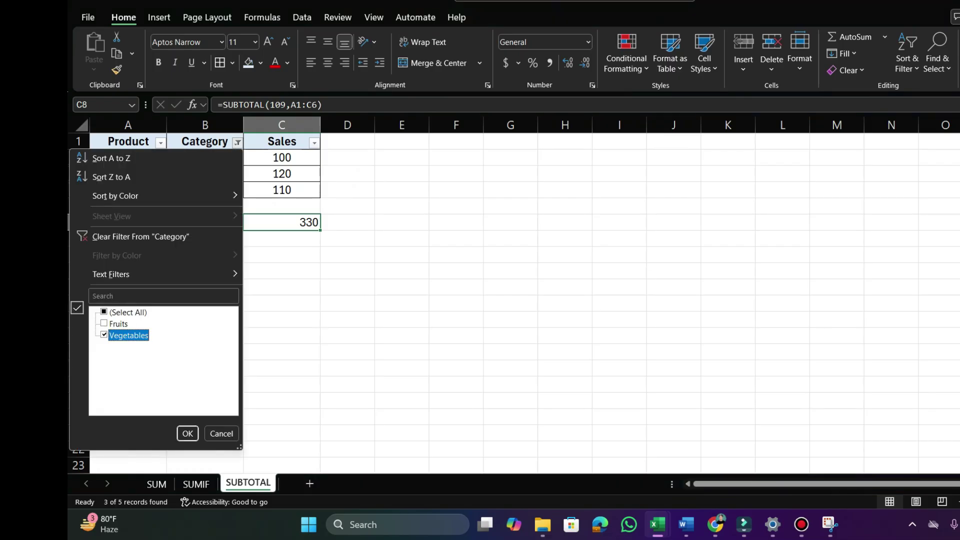
left_click(187, 434)
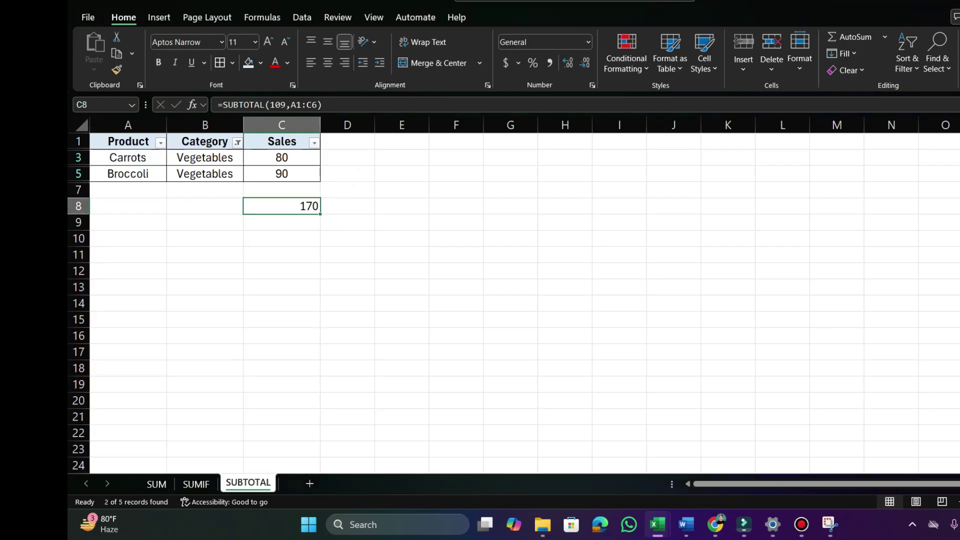
Step: Examine the subtotal in C8 against the visible sales of the vegetable rows
key("Up")
key("Up")
key("Up")
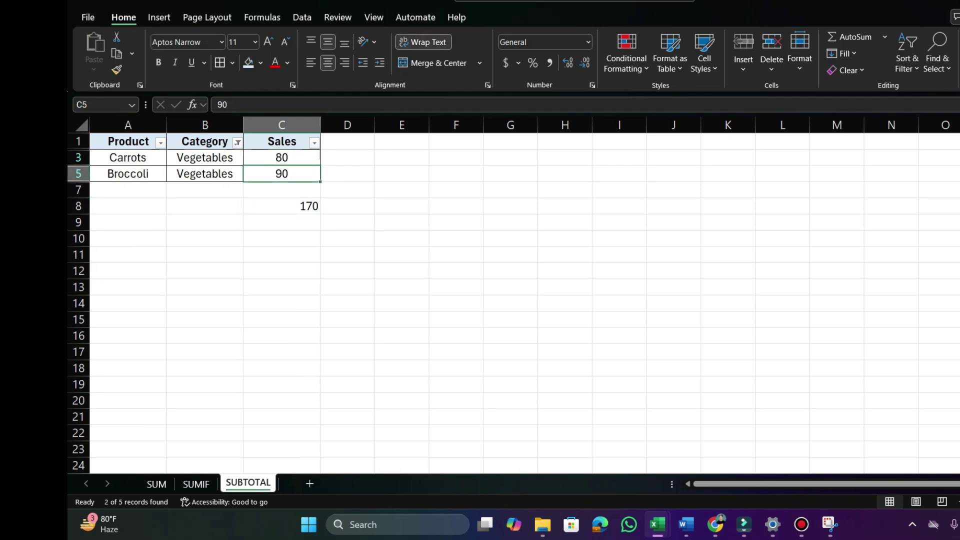
key("Down")
key("Down")
key("Down")
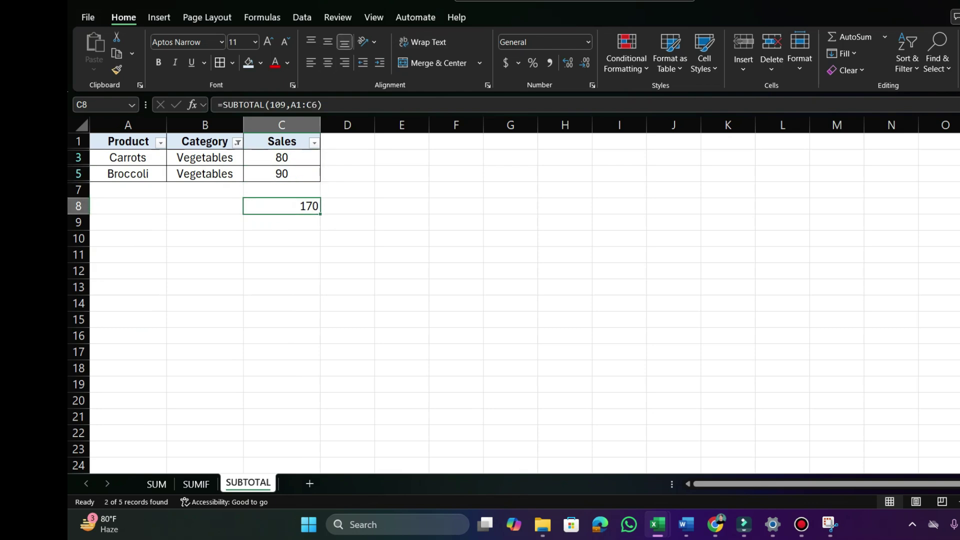
key("Down")
key("Up")
Step: Remove the filters from the product table and review the SUBTOTAL formula in C8 with all rows shown
left_click(204, 158)
key("ctrl+shift+l")
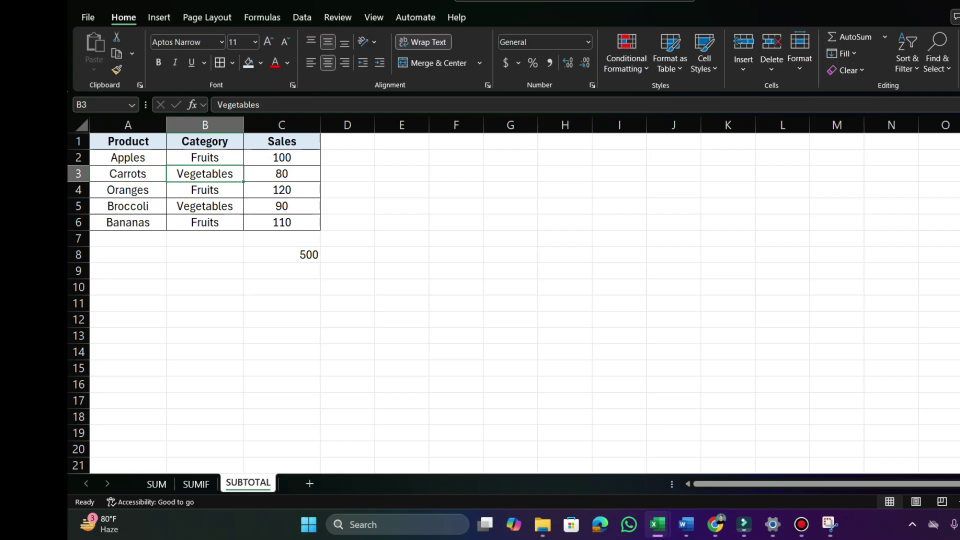
left_click(204, 157)
left_click(205, 174)
left_click(128, 158)
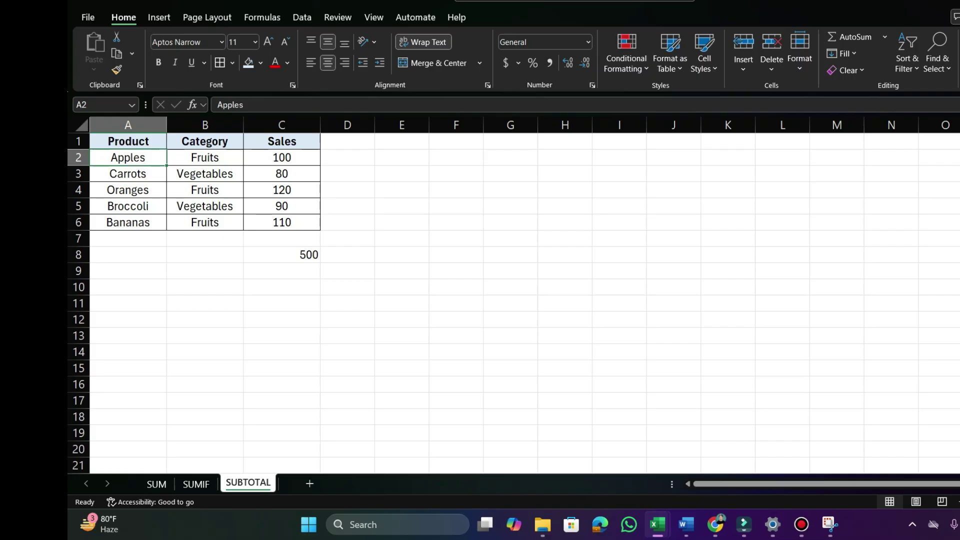
left_click(281, 254)
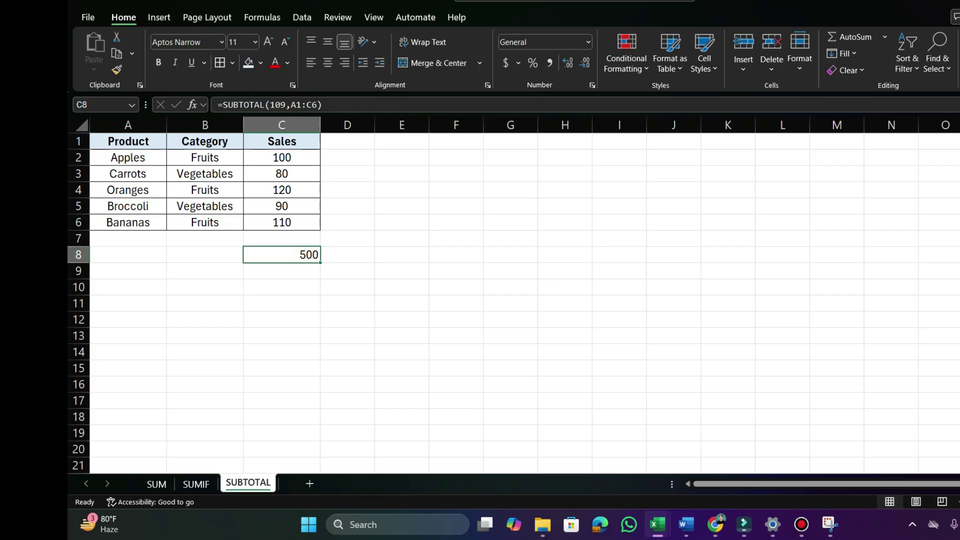